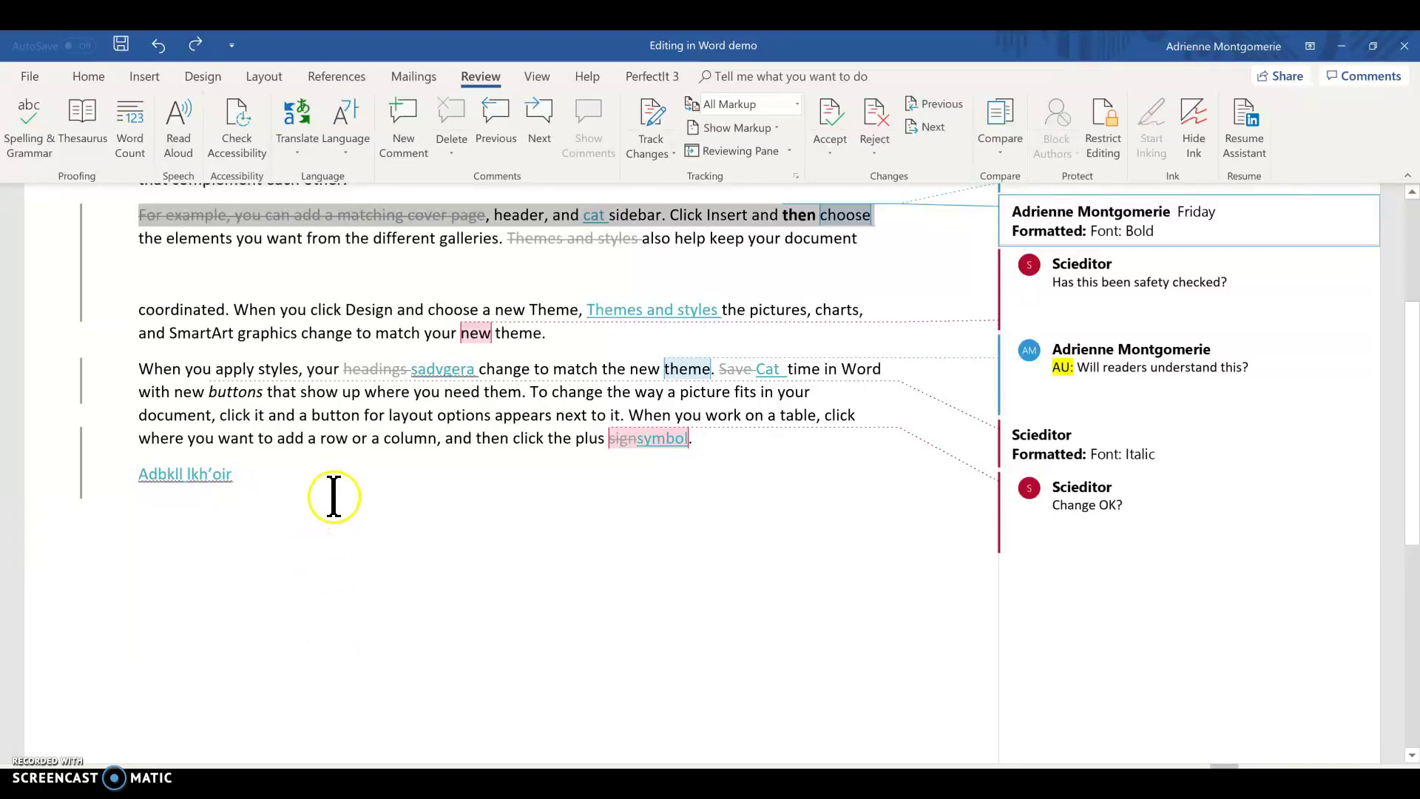
Toggle Track Changes recording from the Review tools in the source document
click(323, 443)
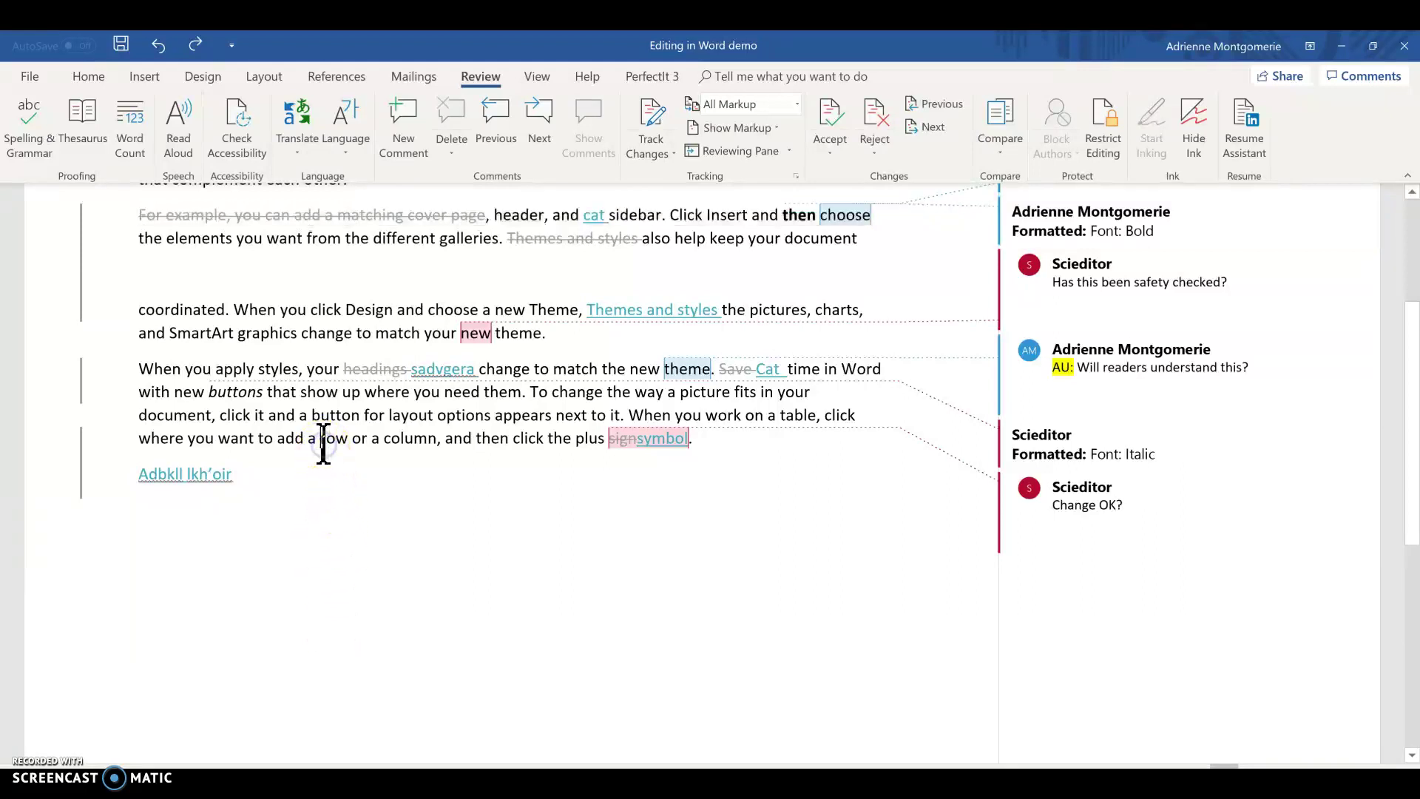
click(119, 222)
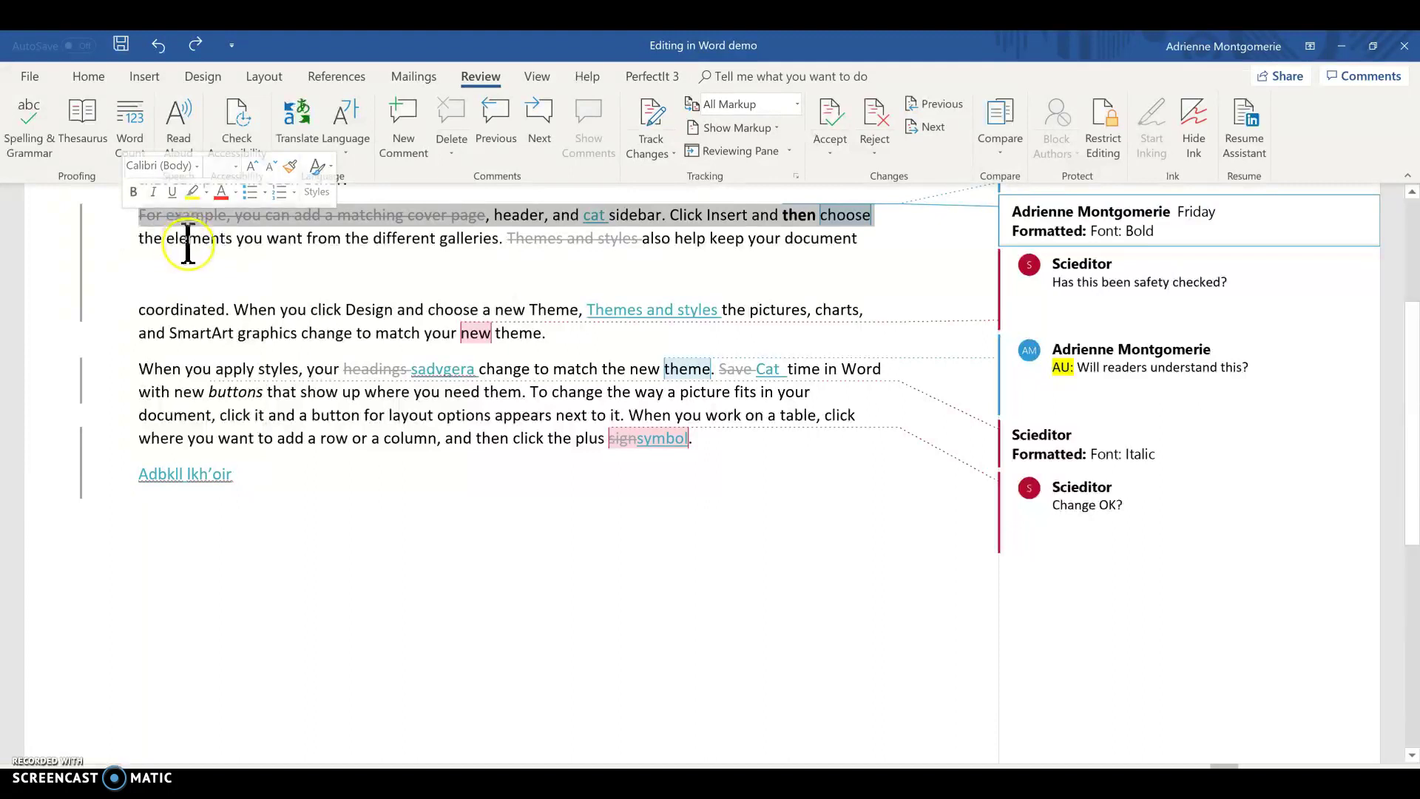
click(142, 220)
mouse_move(141, 220)
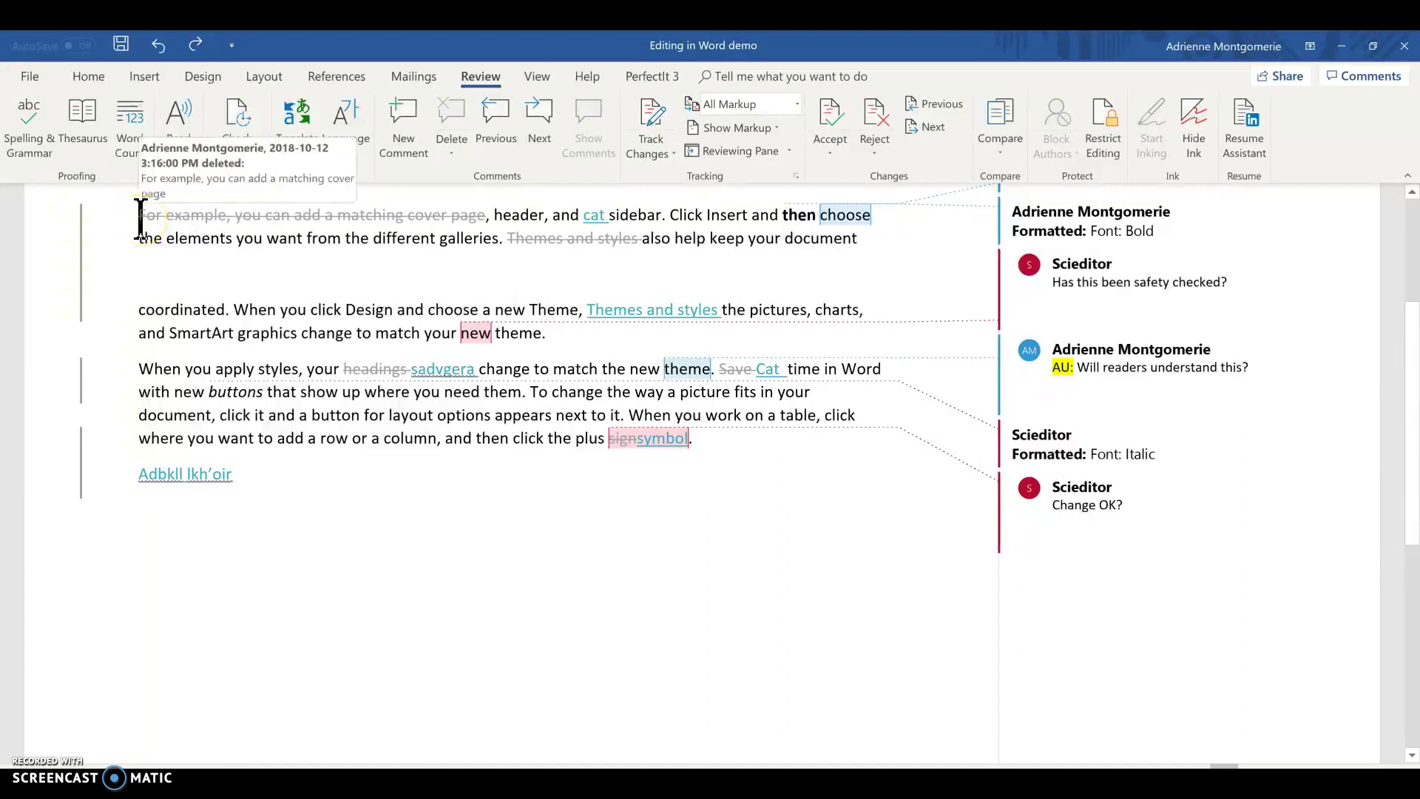
click(482, 75)
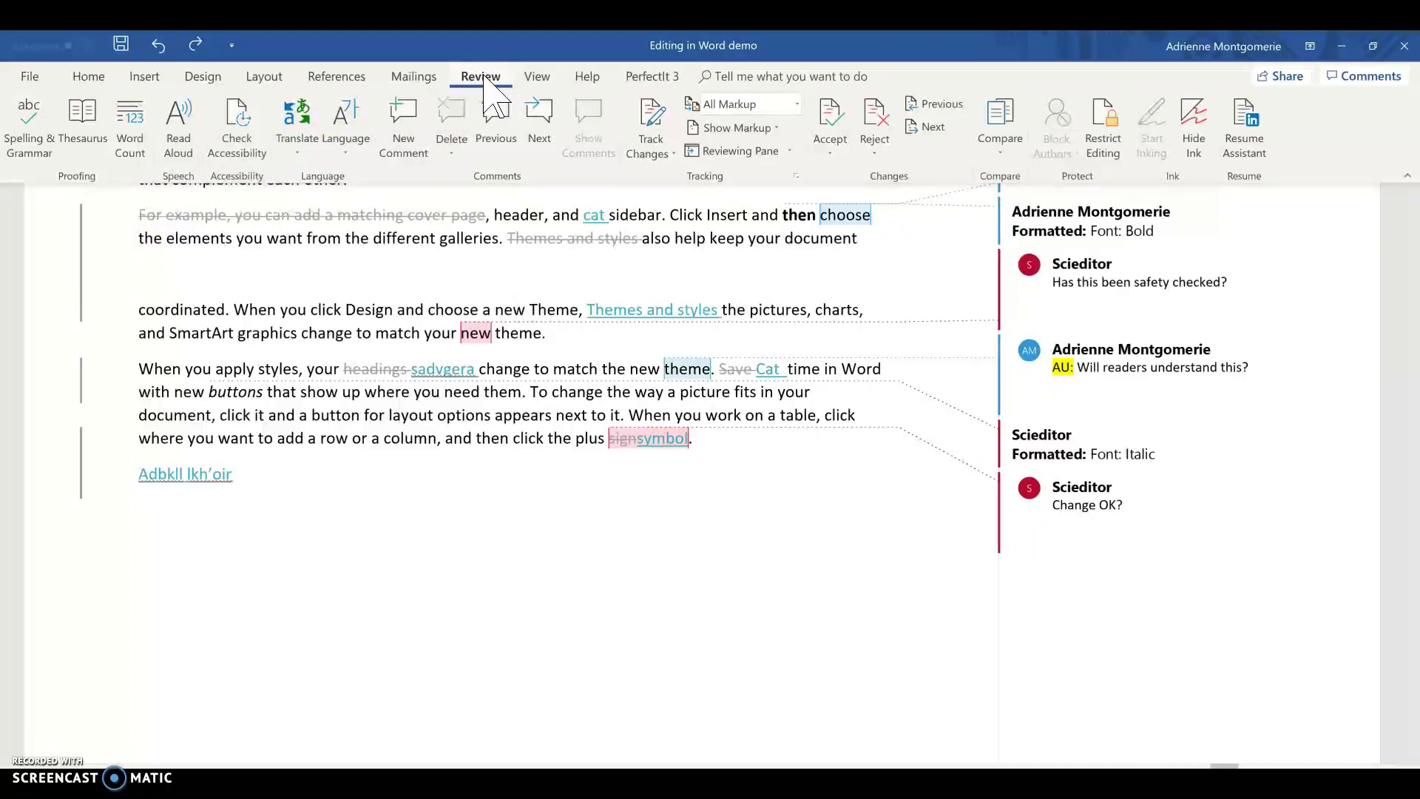
click(654, 117)
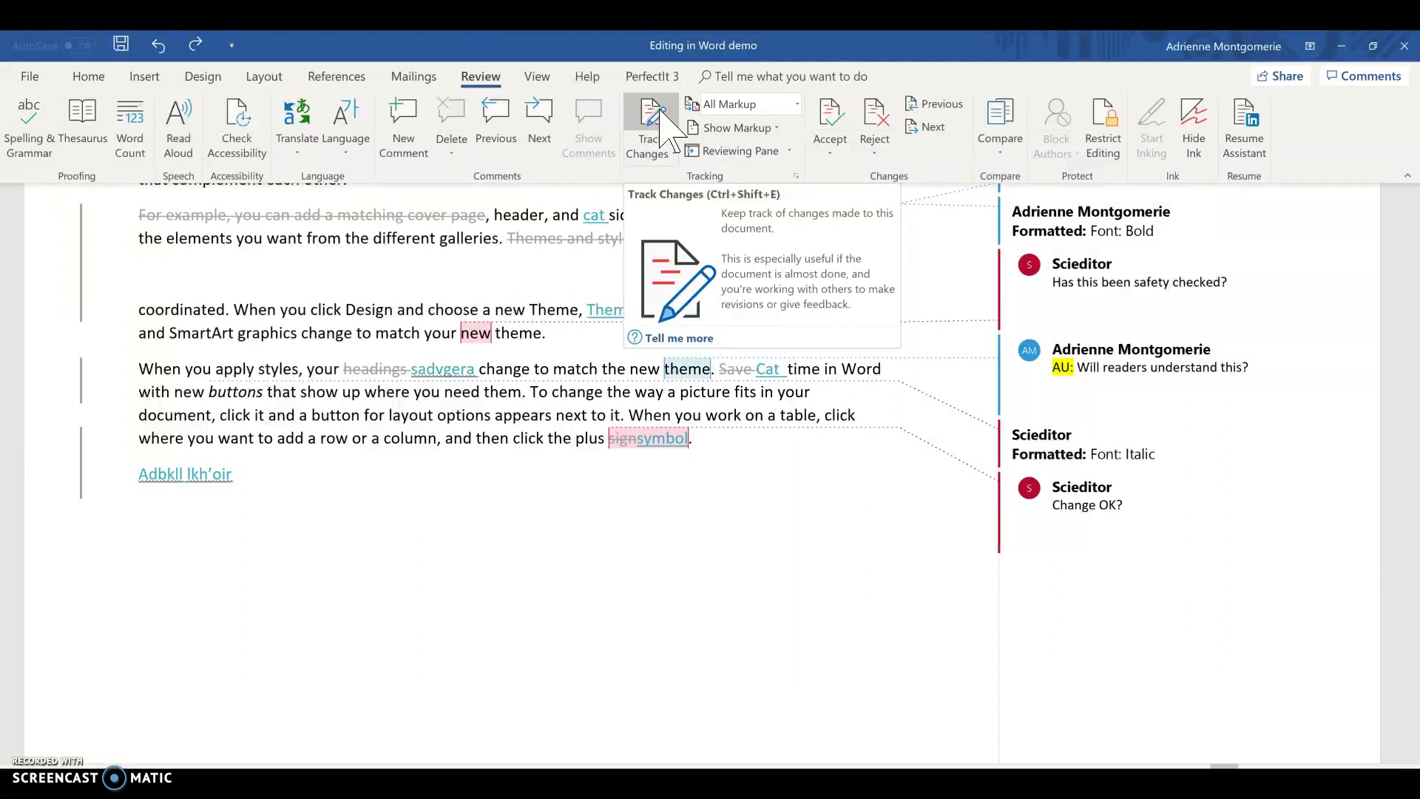
Copy the first tracked-changes line and paste it at the top of Document1
click(120, 218)
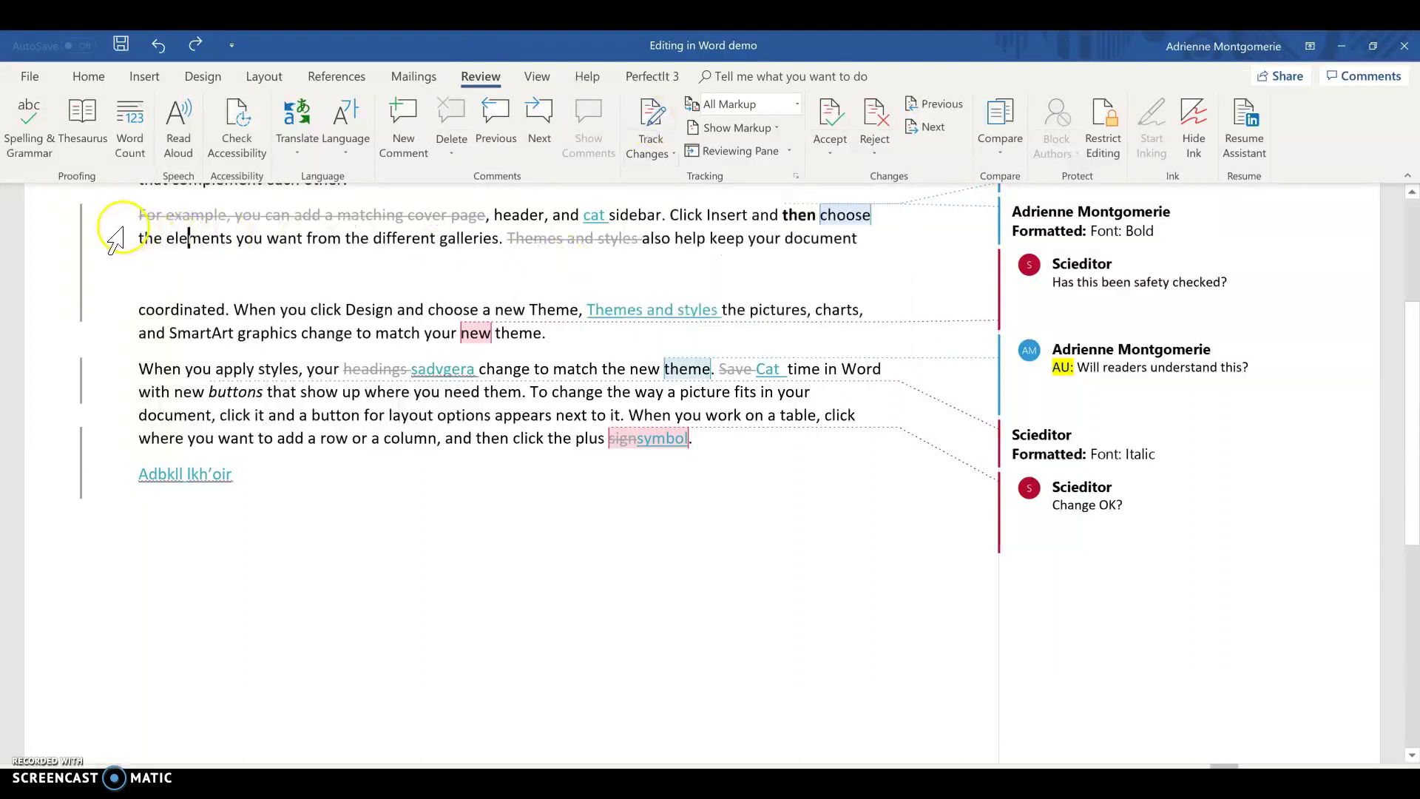
click(112, 225)
key(ctrl+c)
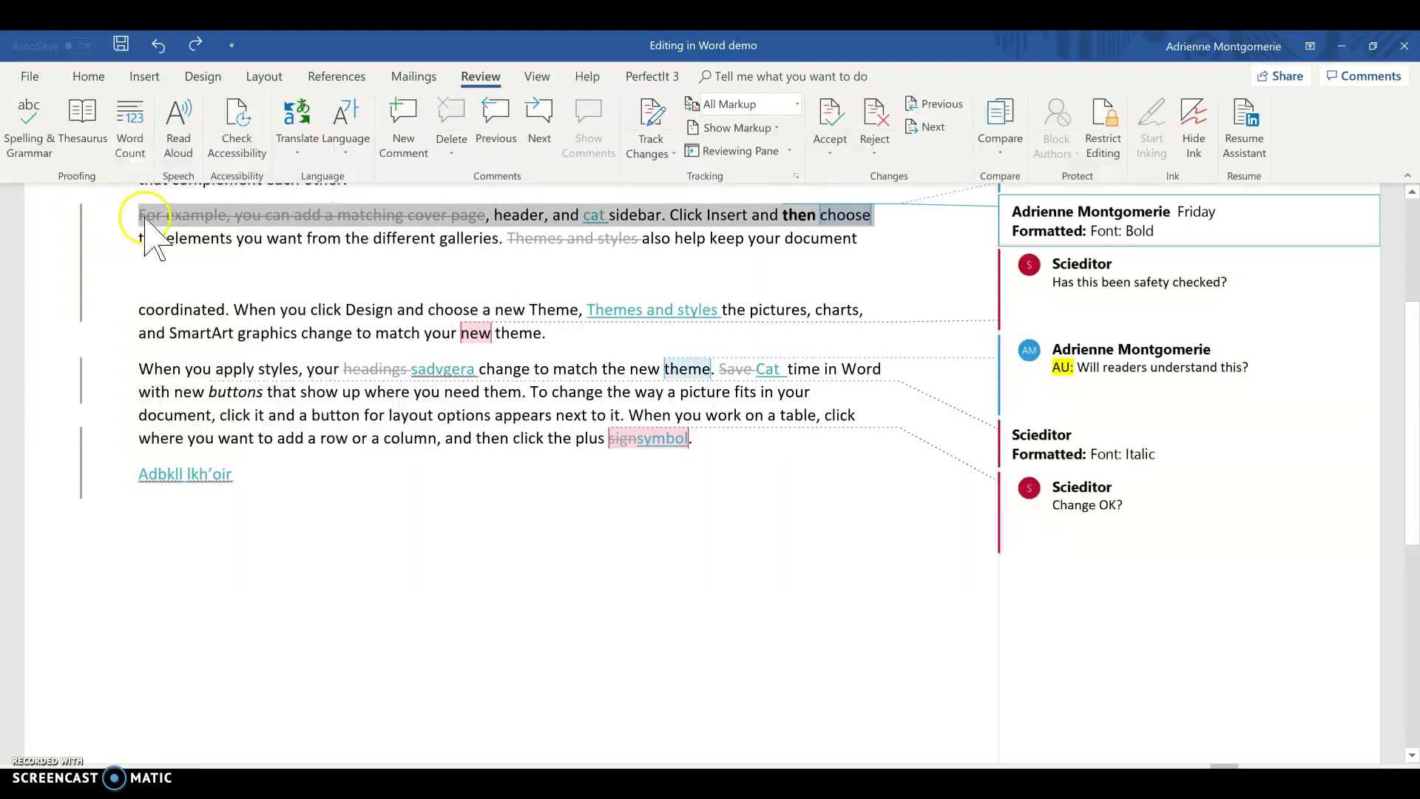
click(340, 728)
mouse_move(432, 782)
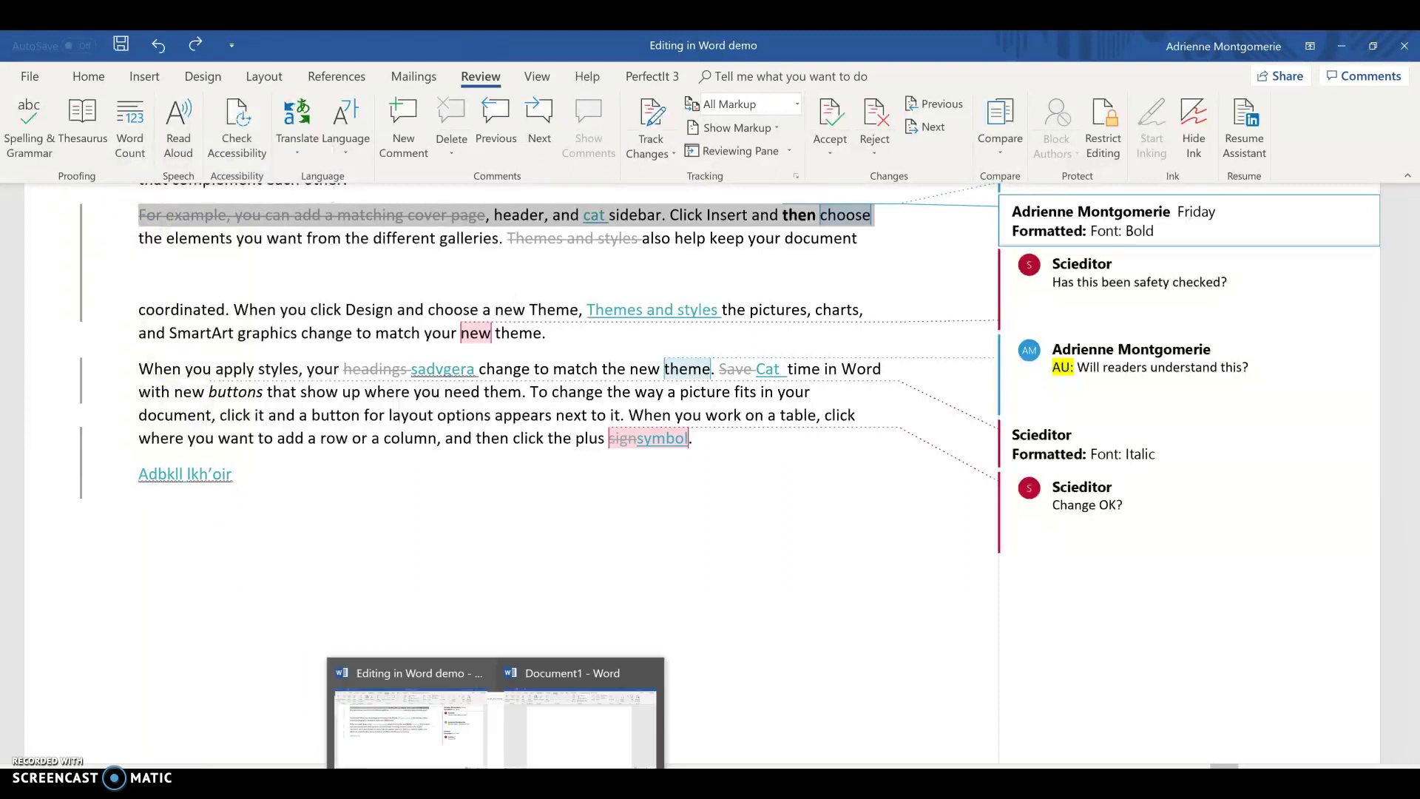
click(581, 743)
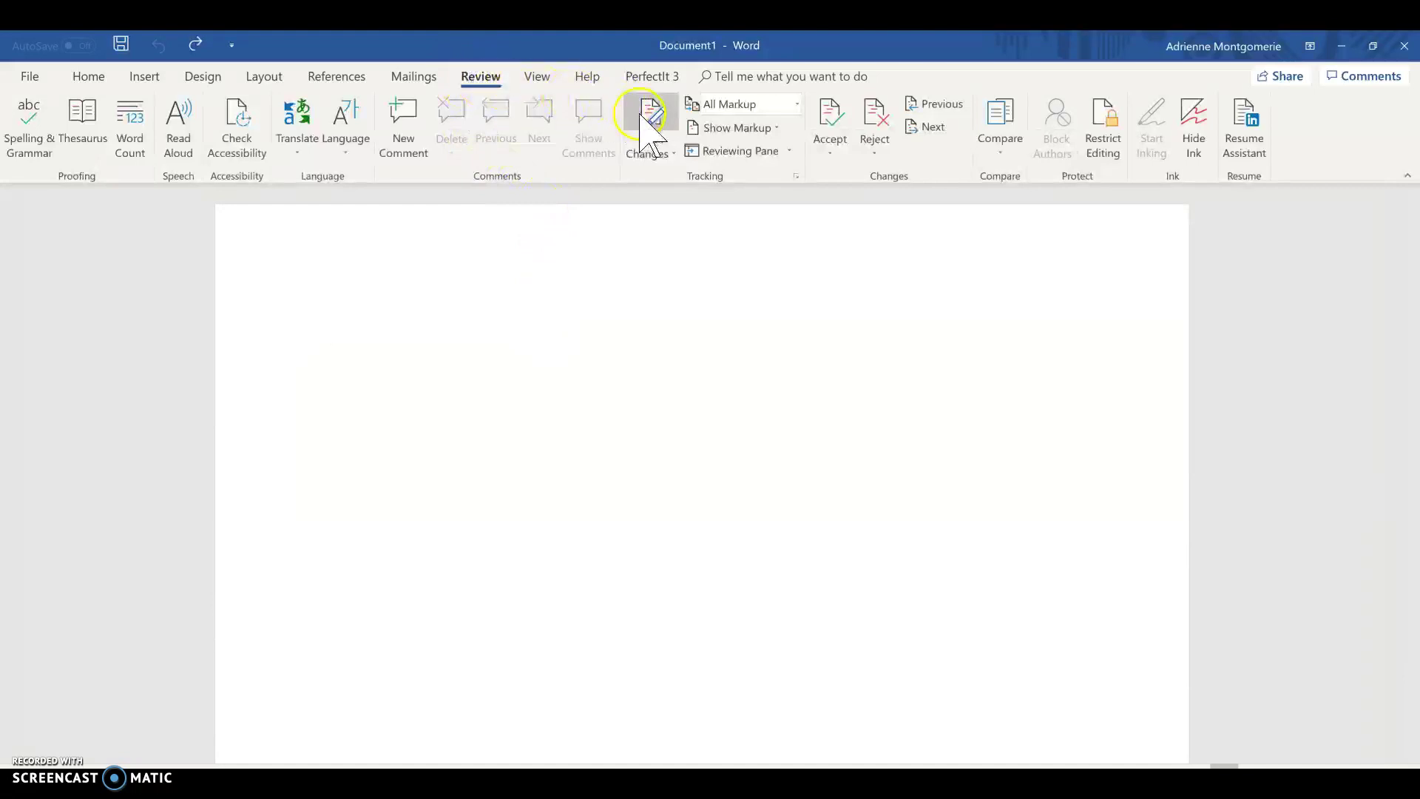
click(452, 318)
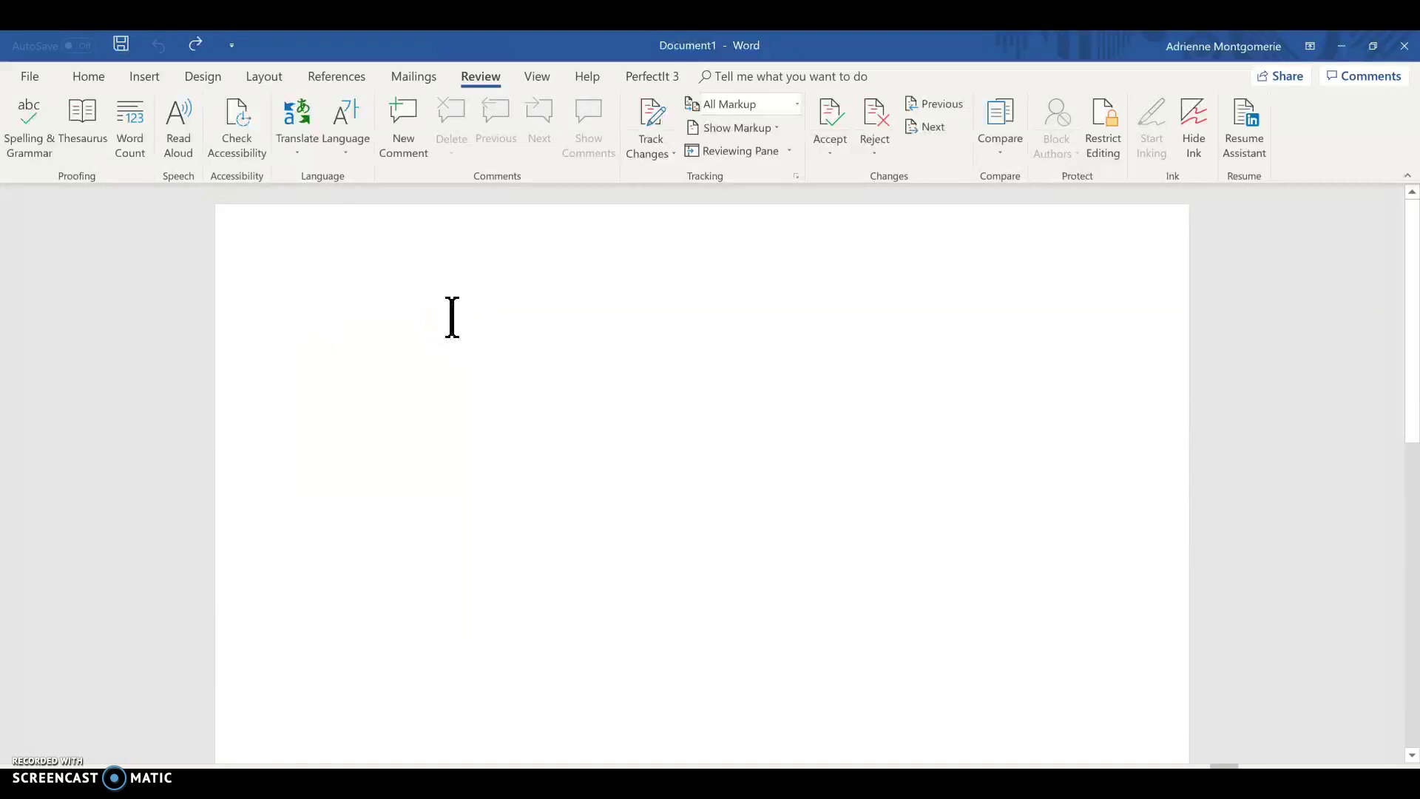
key(ctrl+v)
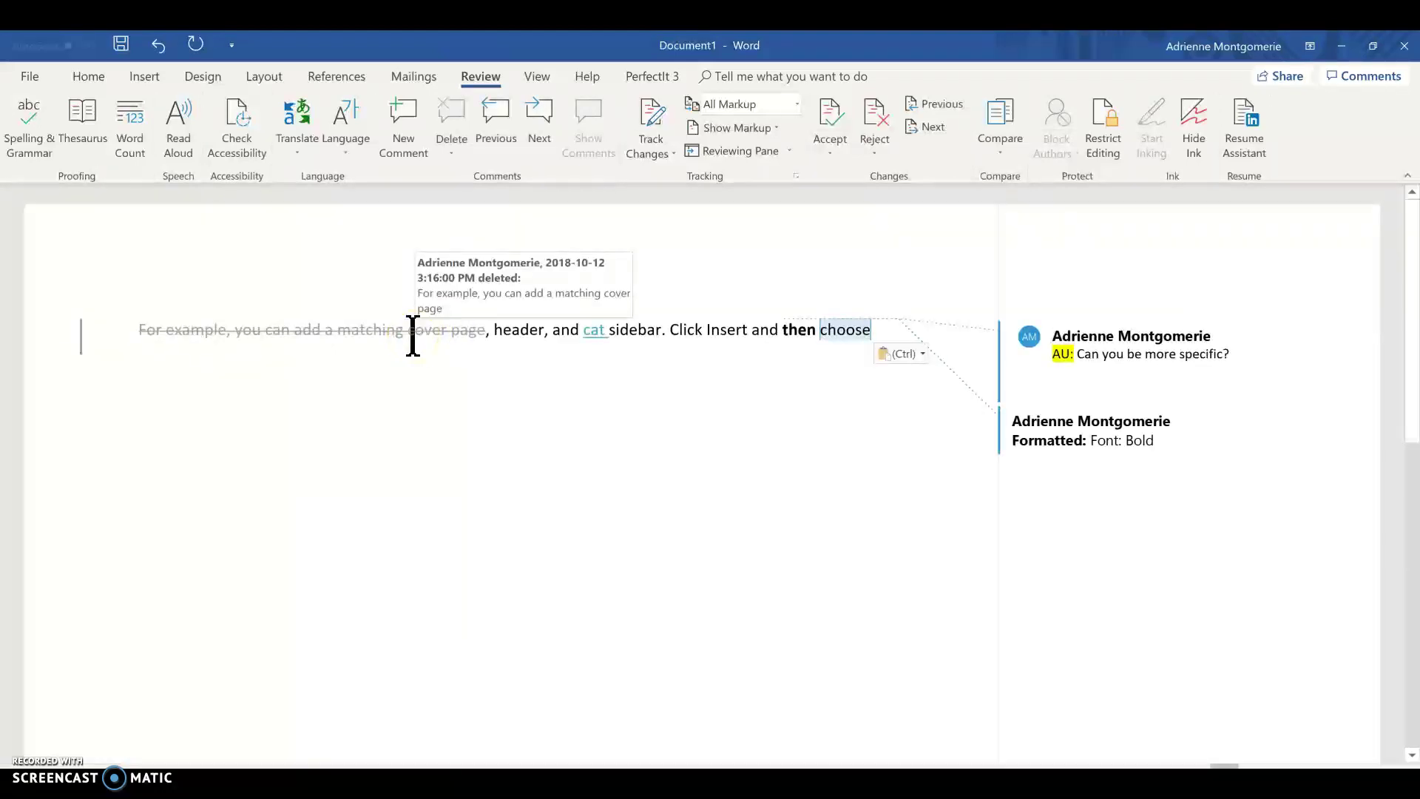
click(589, 330)
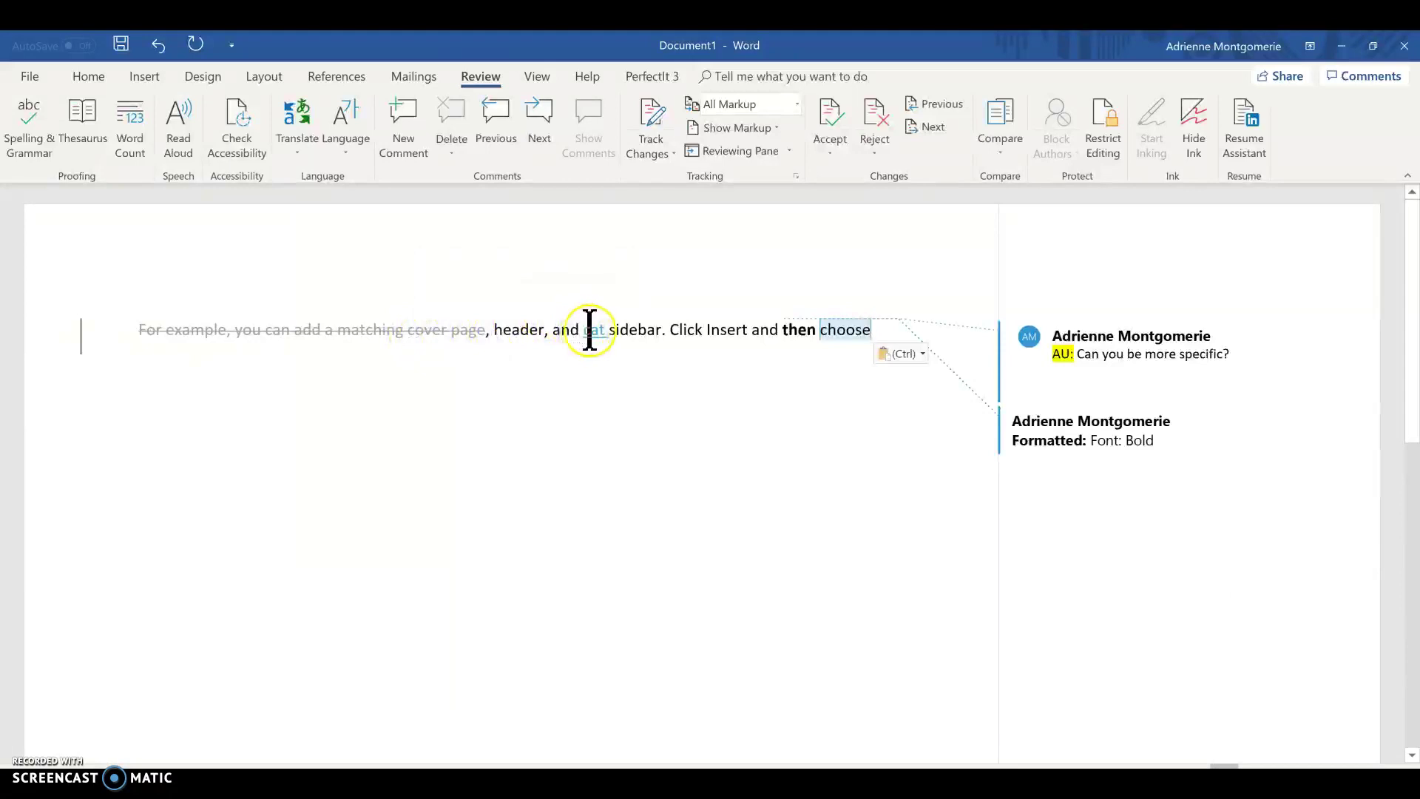
mouse_move(1158, 356)
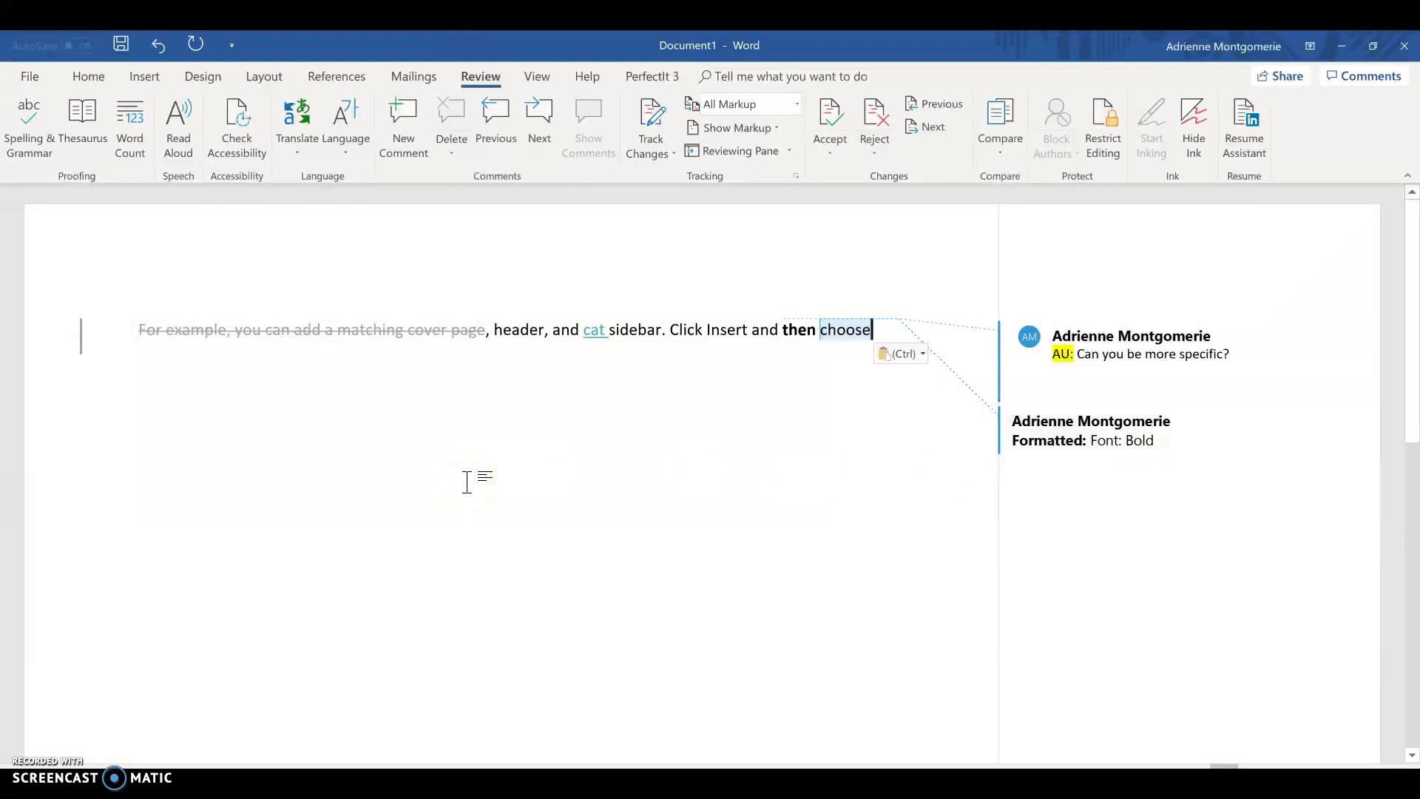
Add a bold 'CORRECT:' label at the start of the pasted sentence
click(136, 329)
text(CORE)
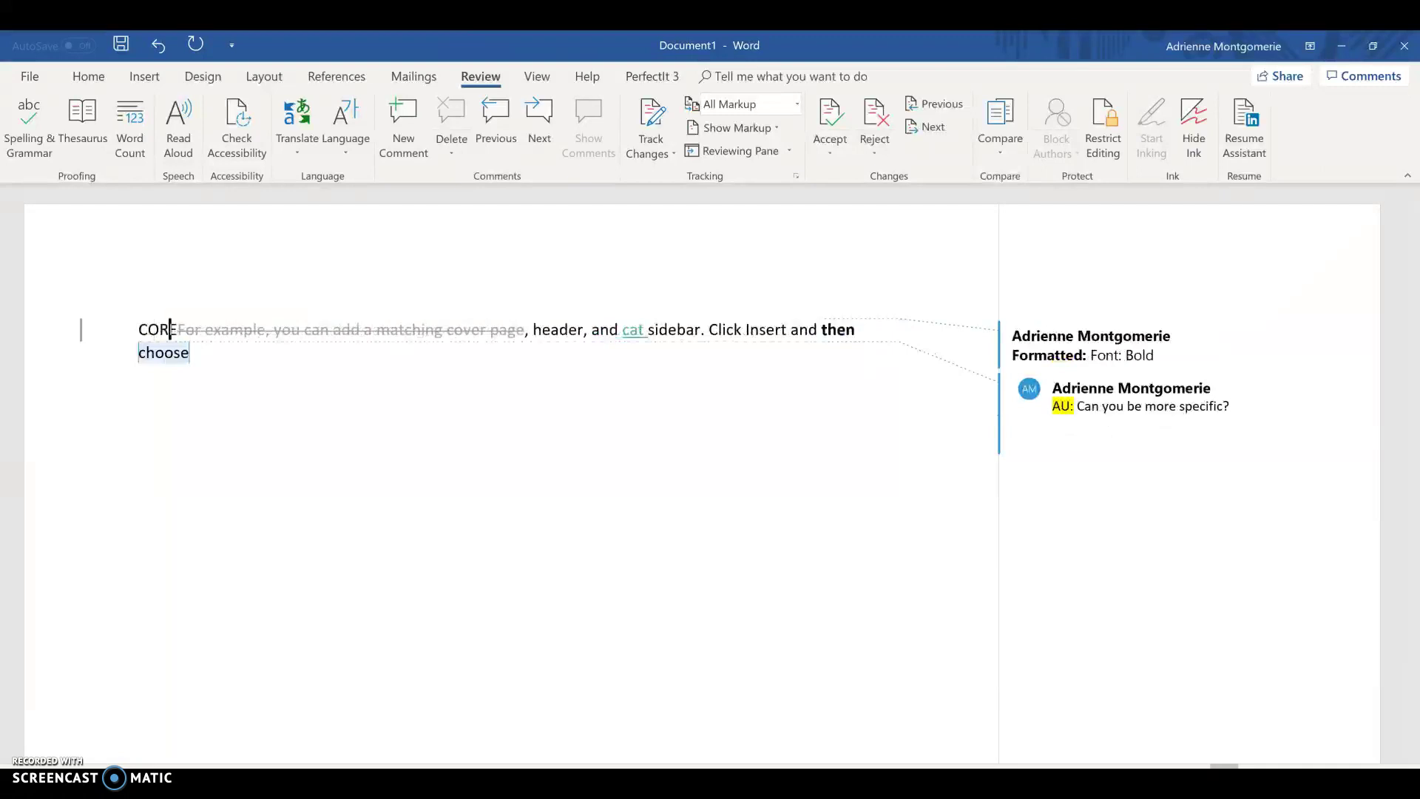
key(BackSpace)
text(RECT:)
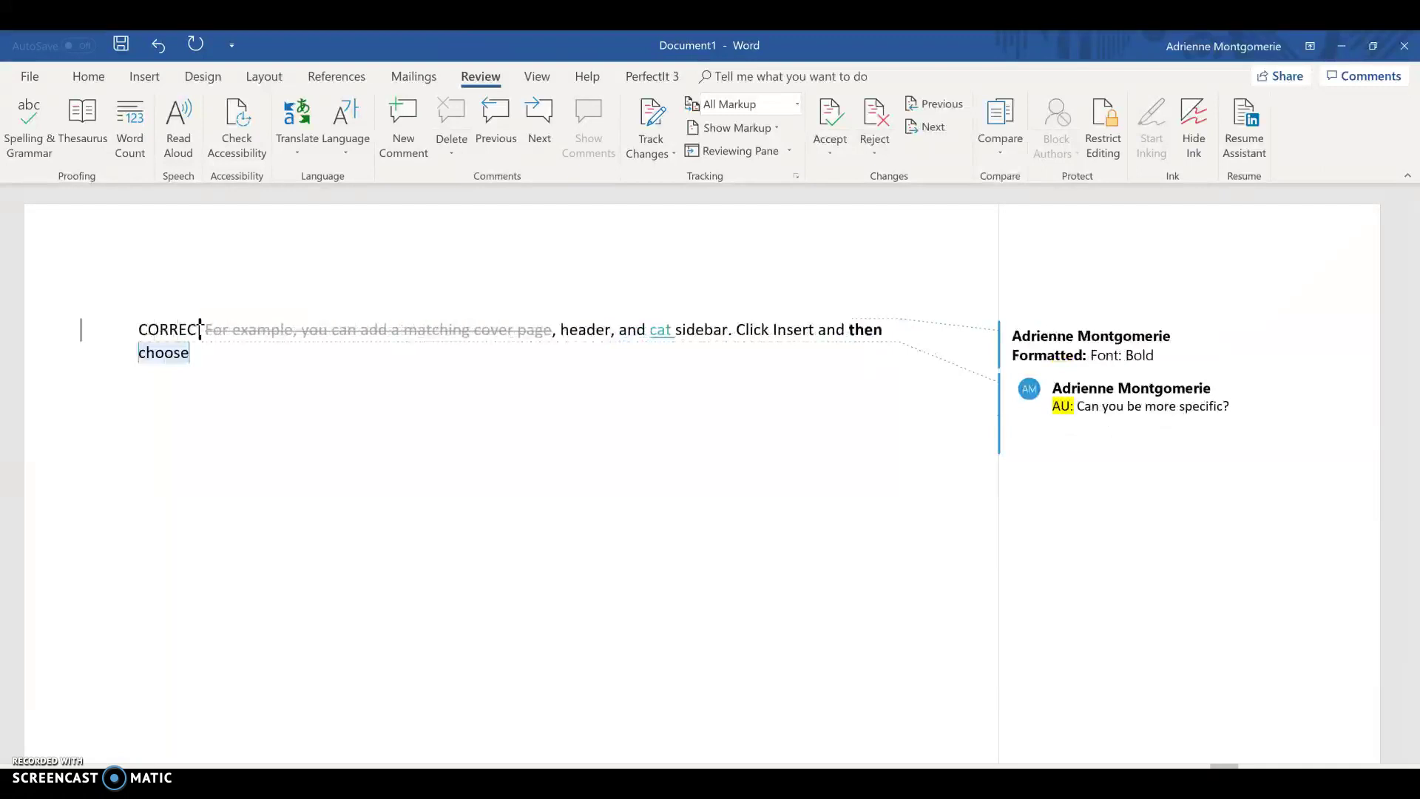
key(shift+Left)
key(shift+Left)
key(shift+Left)
key(shift+Left)
key(shift+Left)
key(shift+Left)
key(shift+Left)
key(shift+Left)
key(shift+Left)
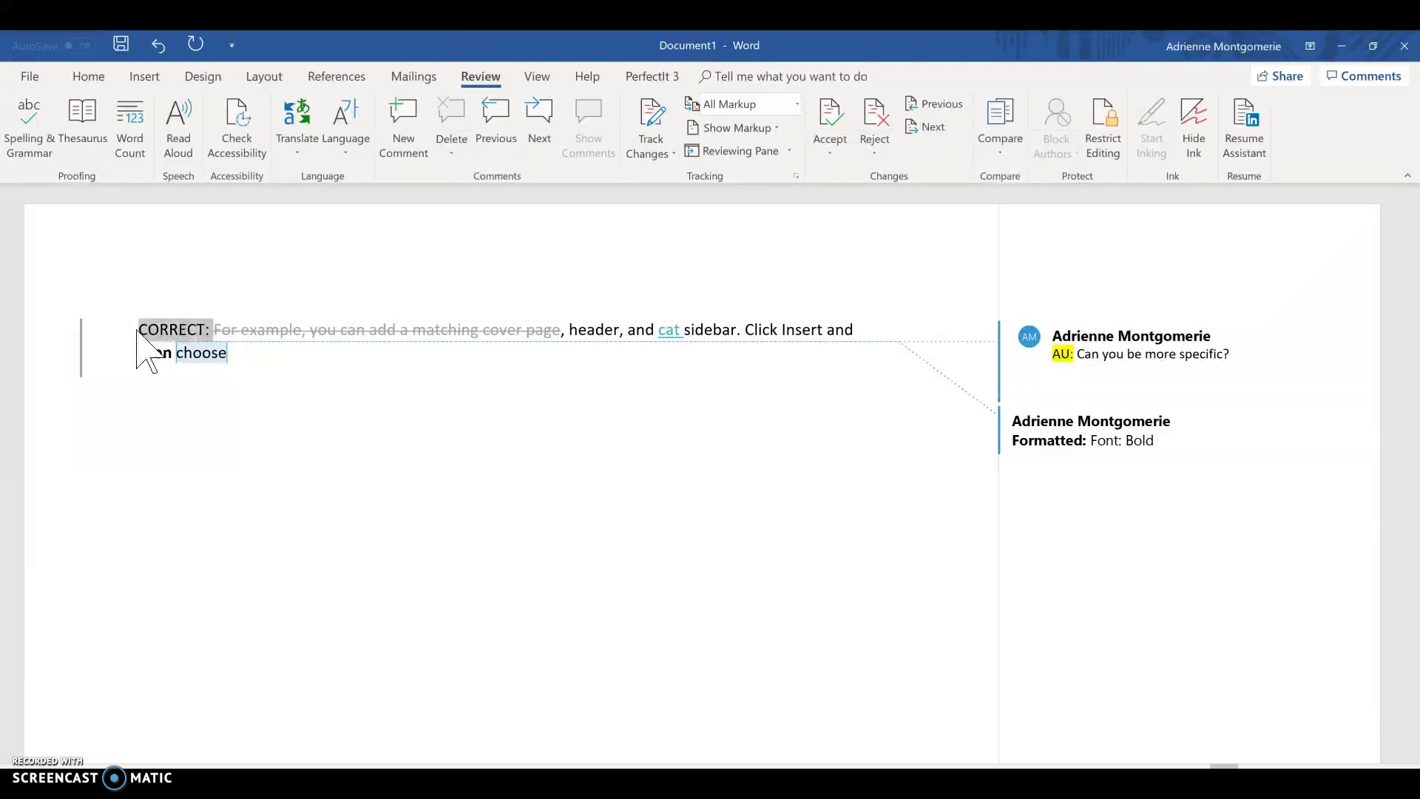
key(ctrl+b)
key(ctrl+End)
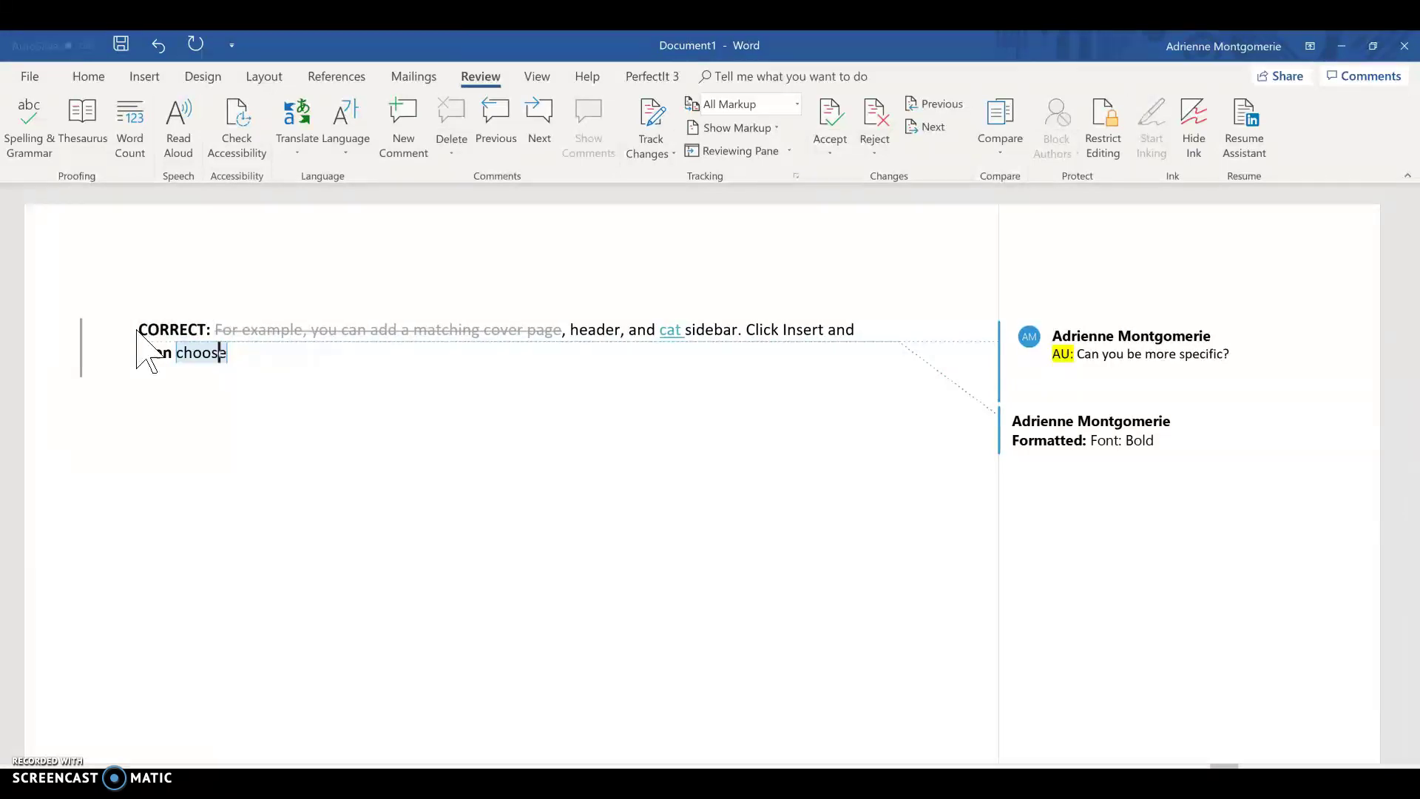
Start a new empty line after the sentence and turn on change tracking
click(250, 370)
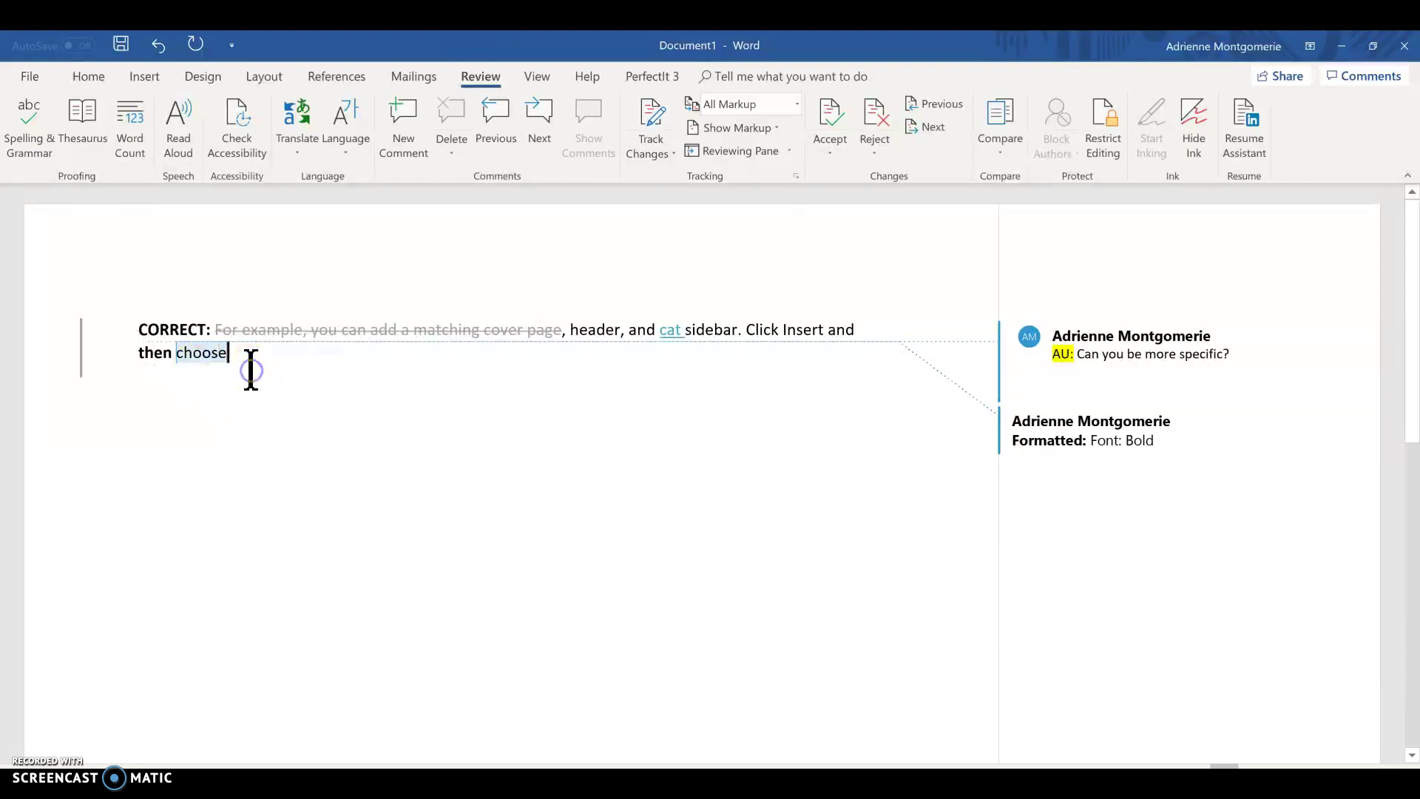
key(End)
key(Return)
key(Return)
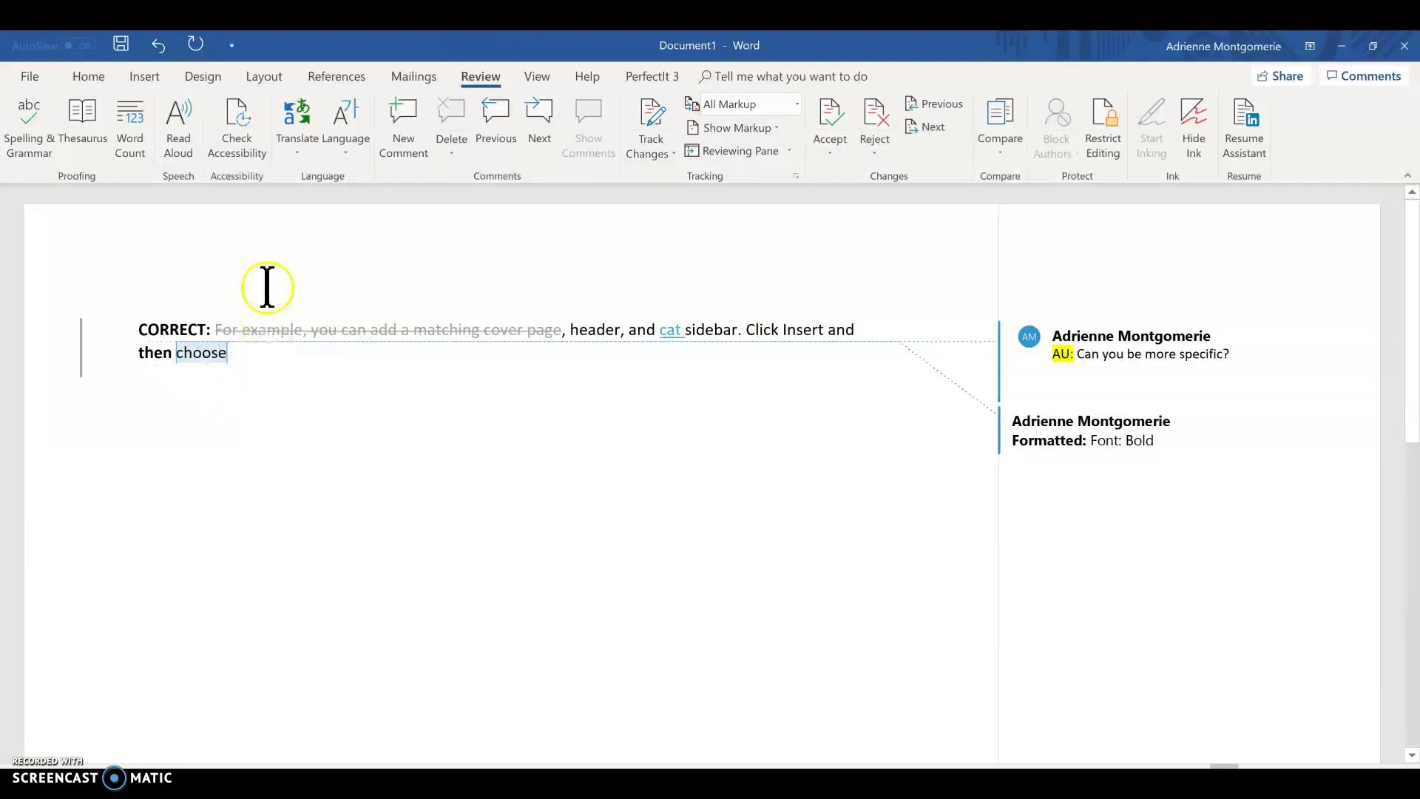
click(643, 114)
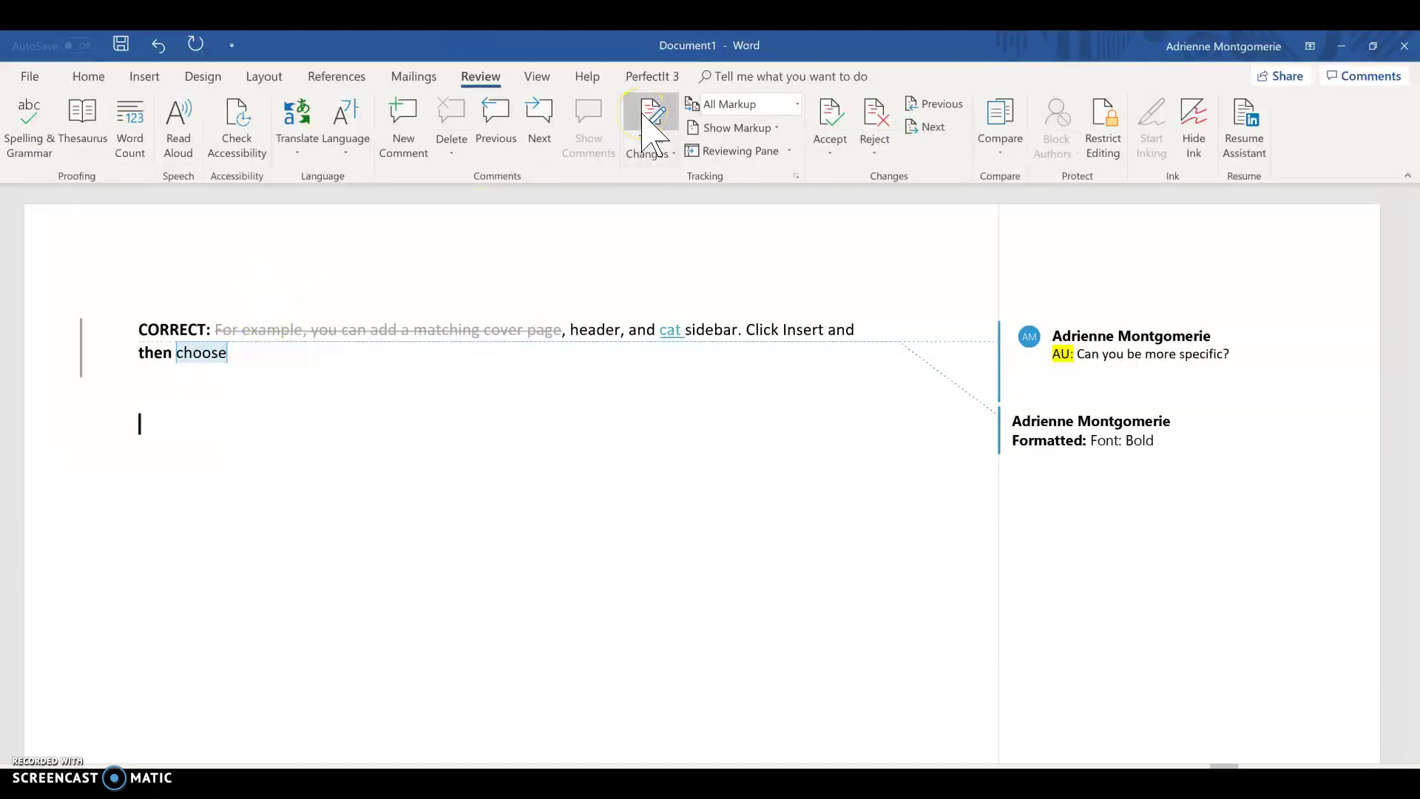
Paste the marked-up sentence on the empty line as a tracked insertion, then select its word 'cat'
click(355, 477)
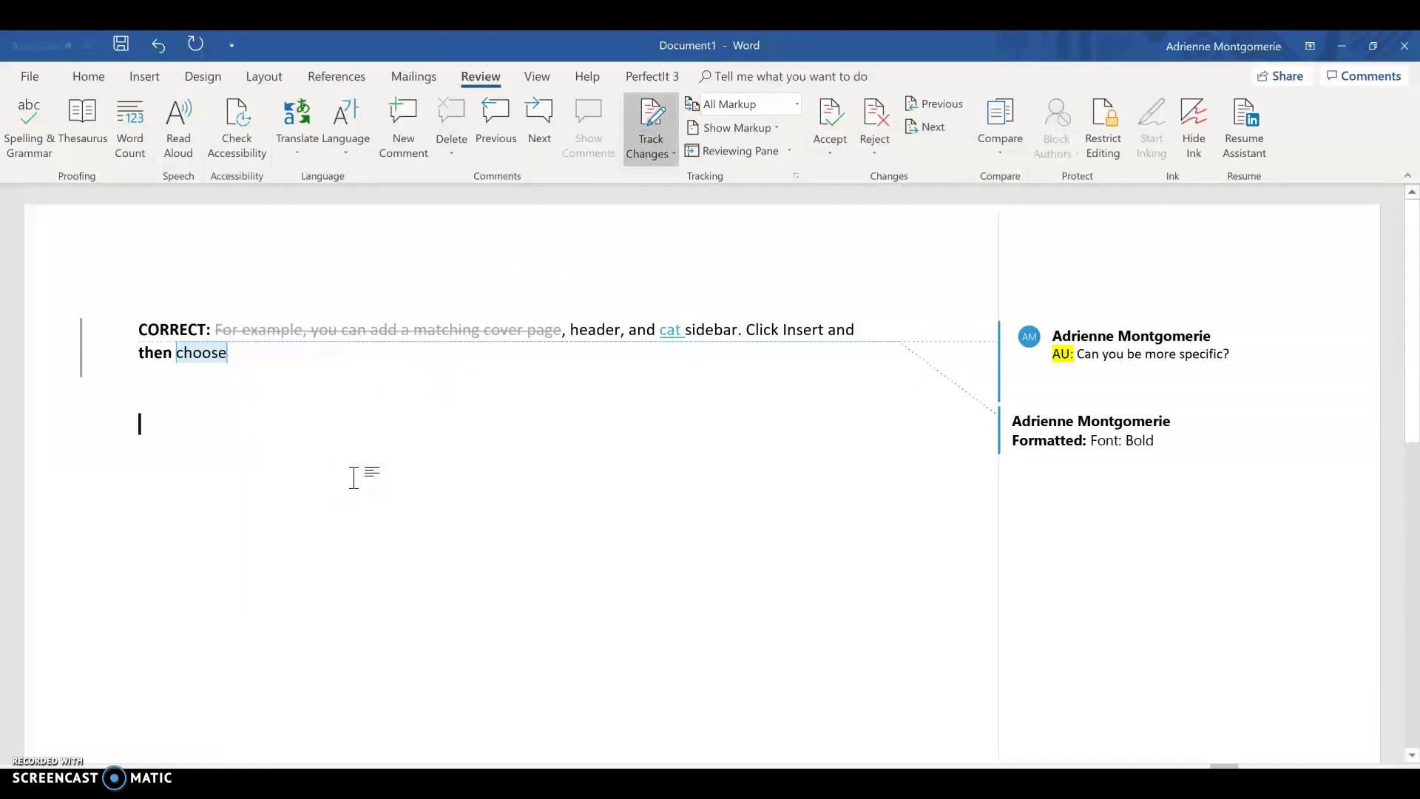
text(For example, you can add a matching cover page, header, and cat sidebar. Click Insert and then choose)
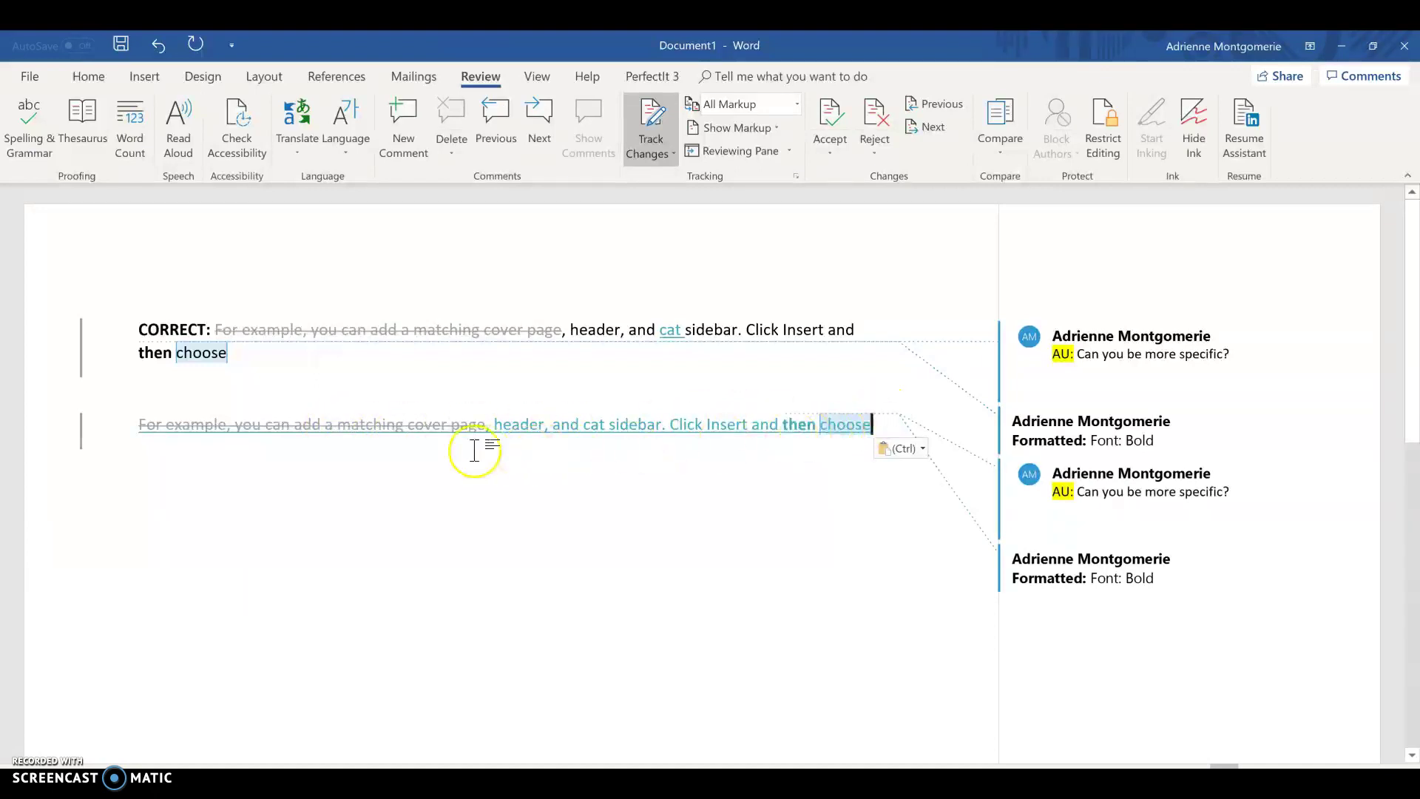
mouse_move(340, 424)
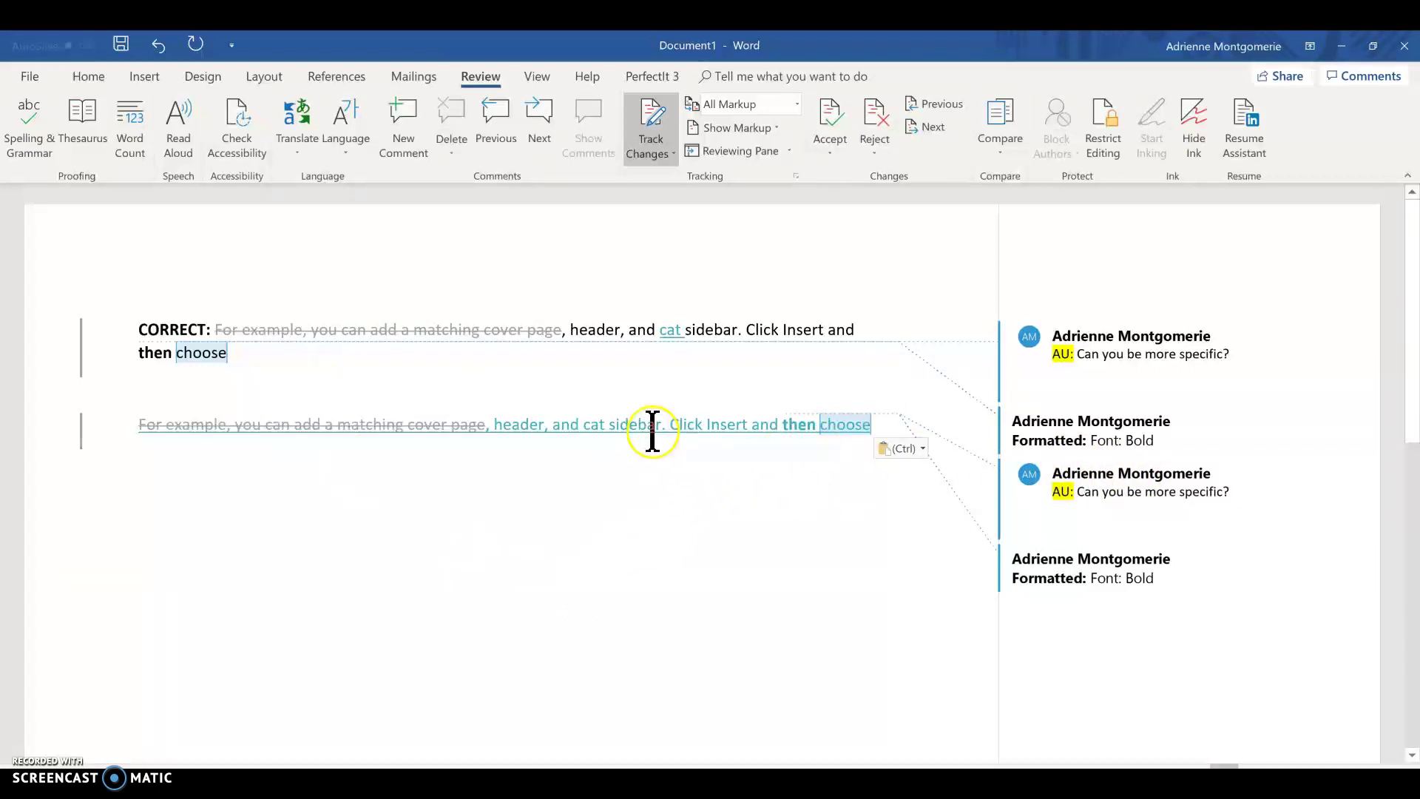
double_click(594, 426)
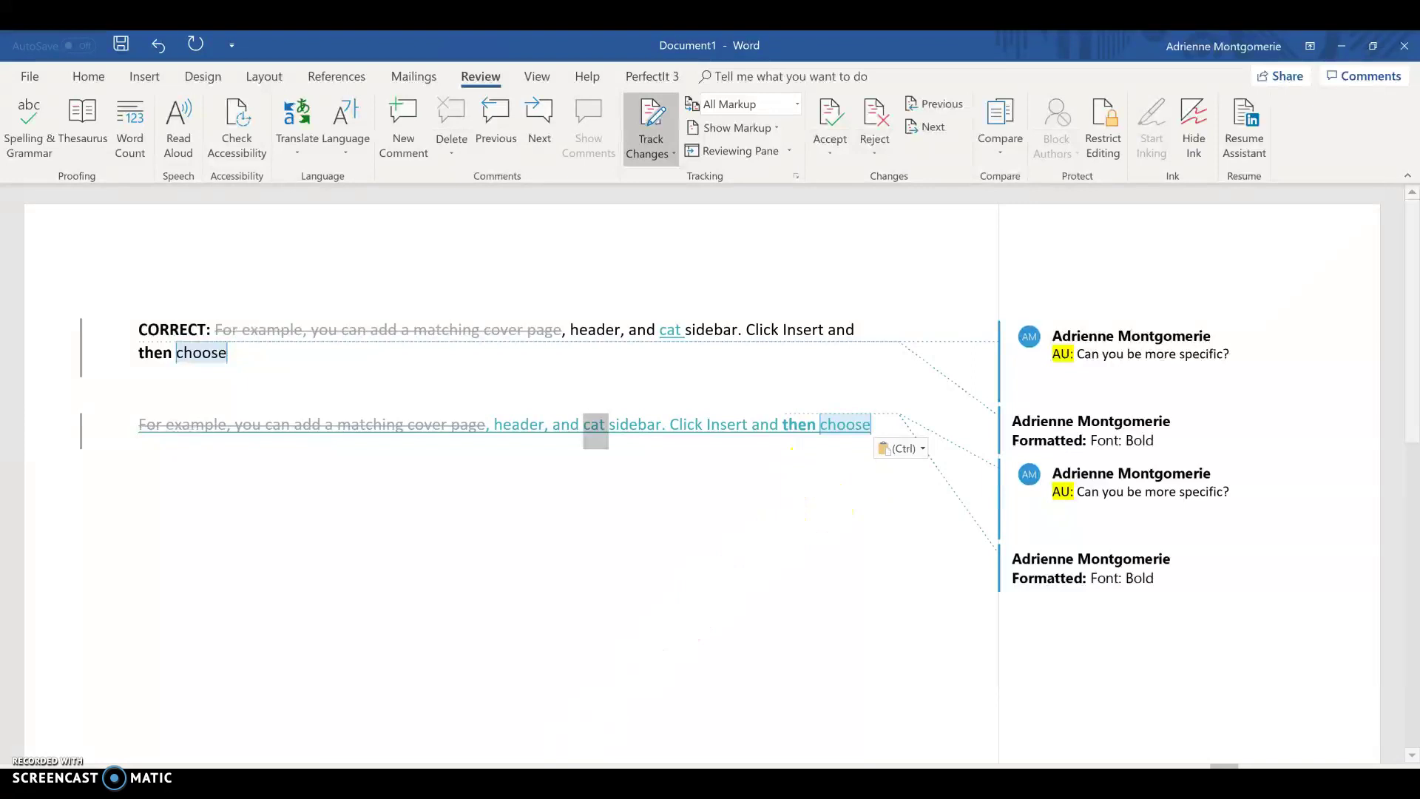
Turn on change tracking in the Editing in Word demo document, then return to Document1
click(436, 736)
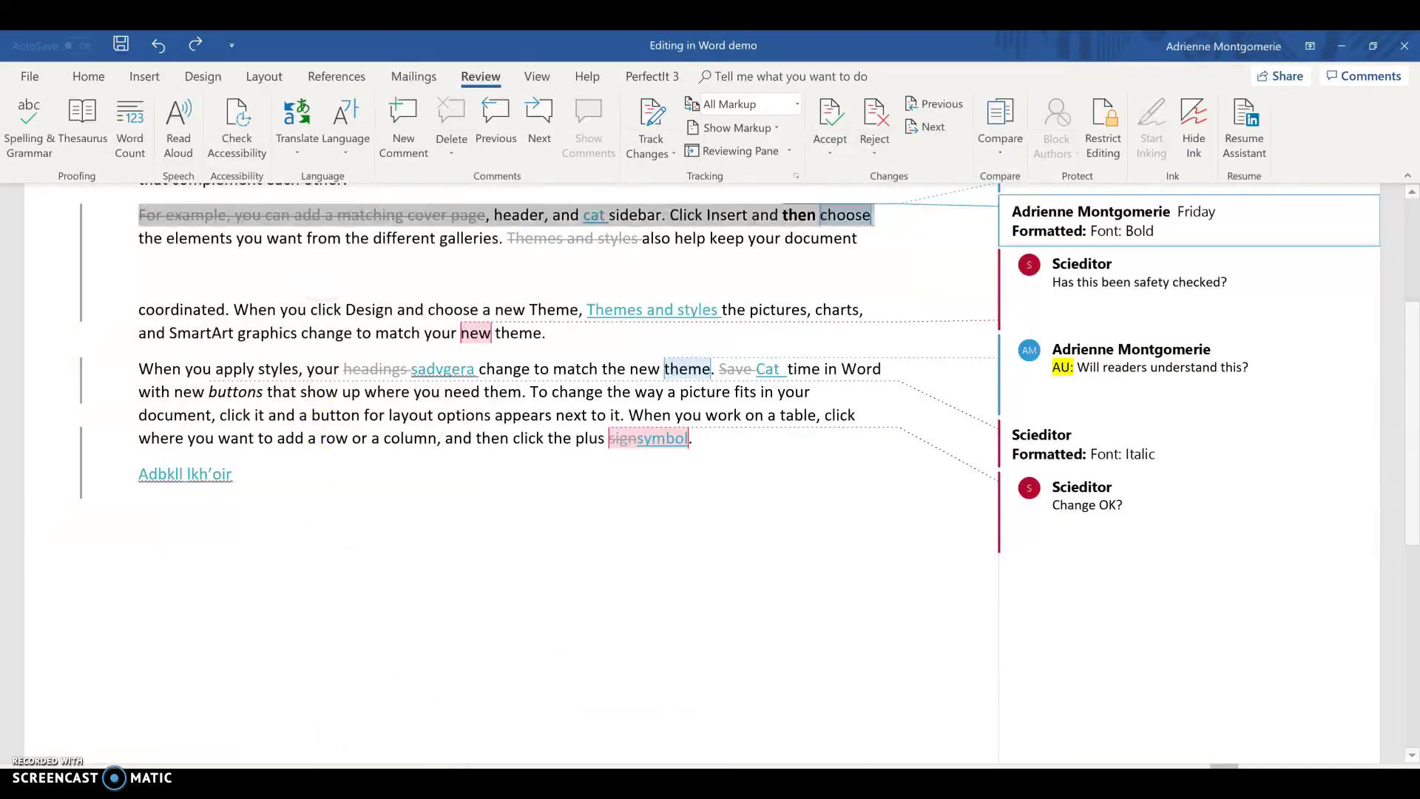
click(655, 122)
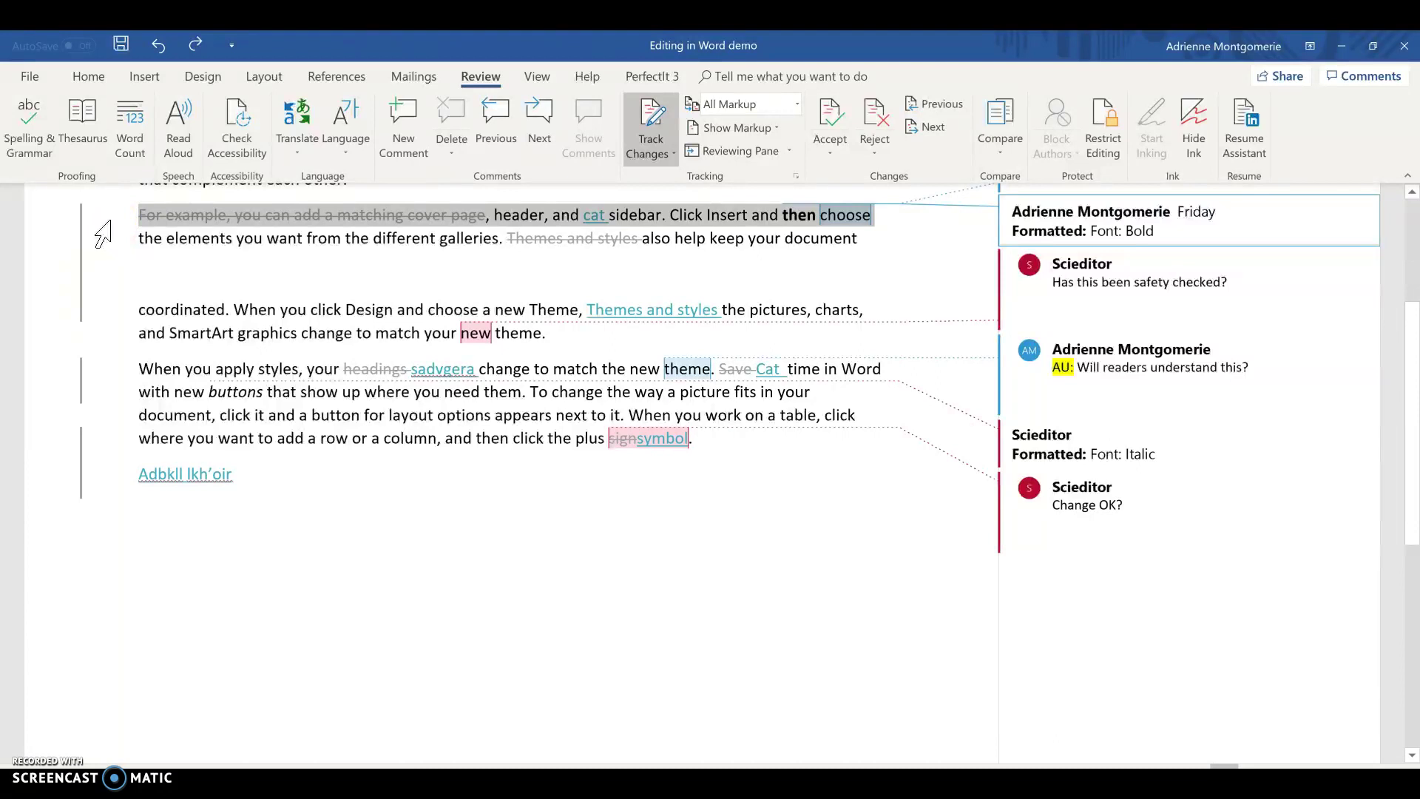
click(524, 783)
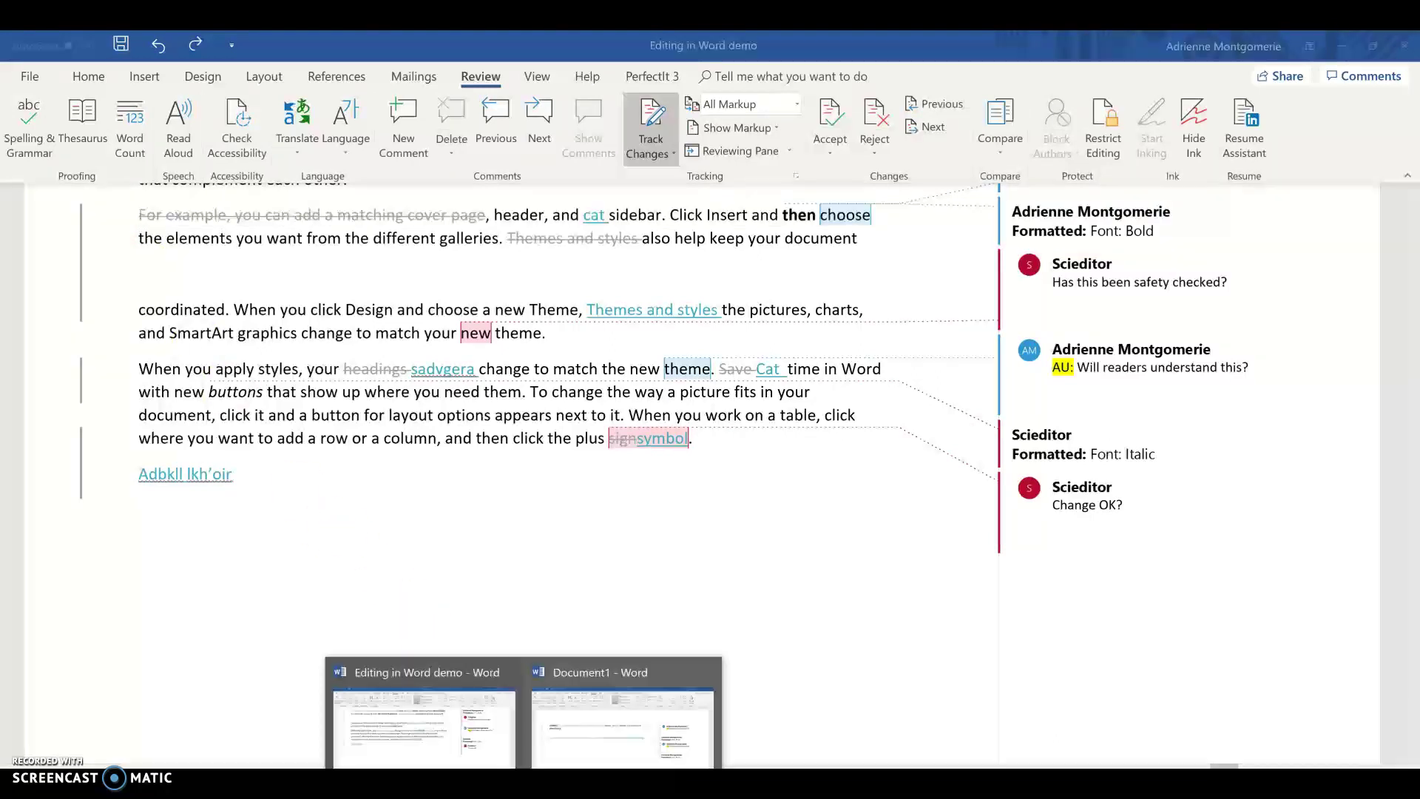
click(671, 677)
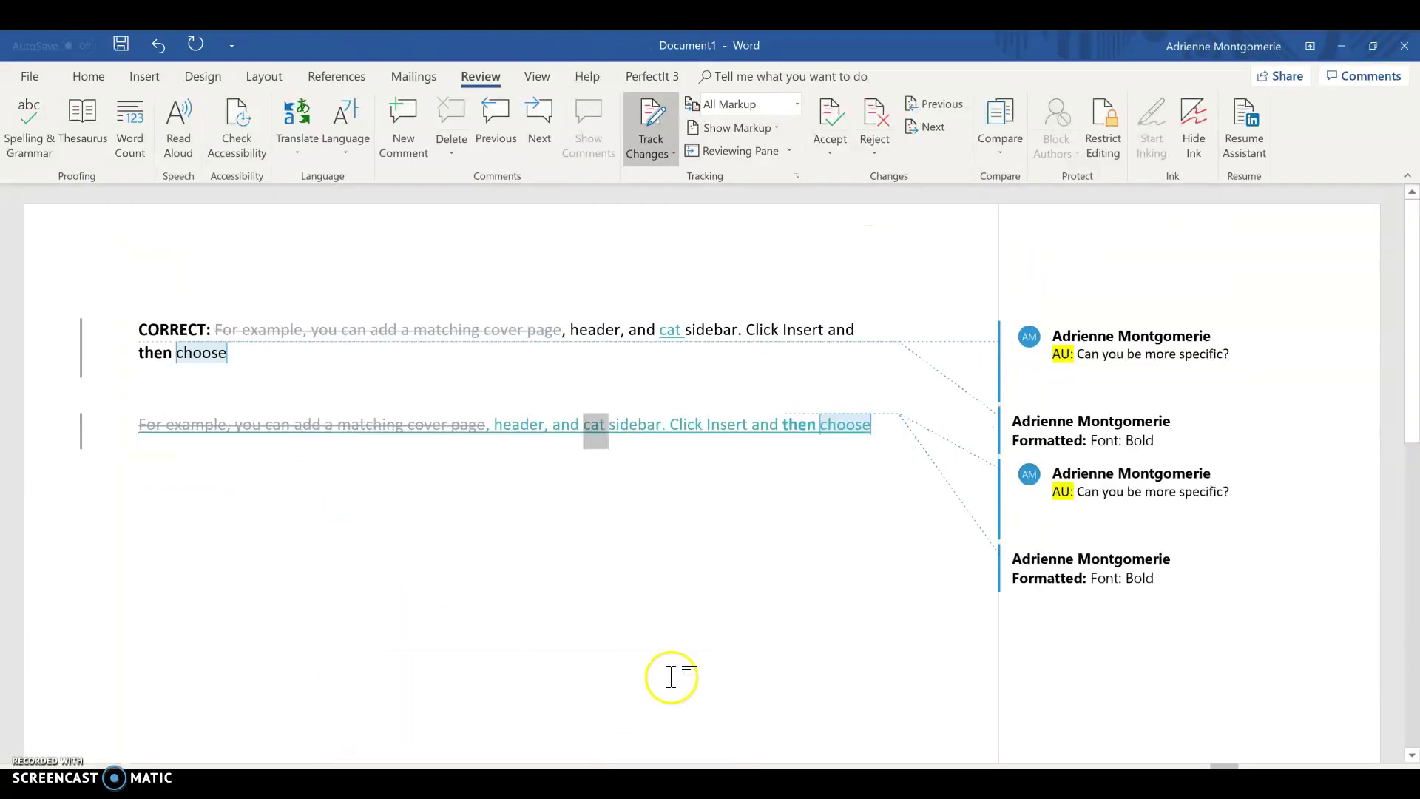
Paste ', header, and cat sidebar. Click Insert and then choose' on a new line, then add another line
click(910, 511)
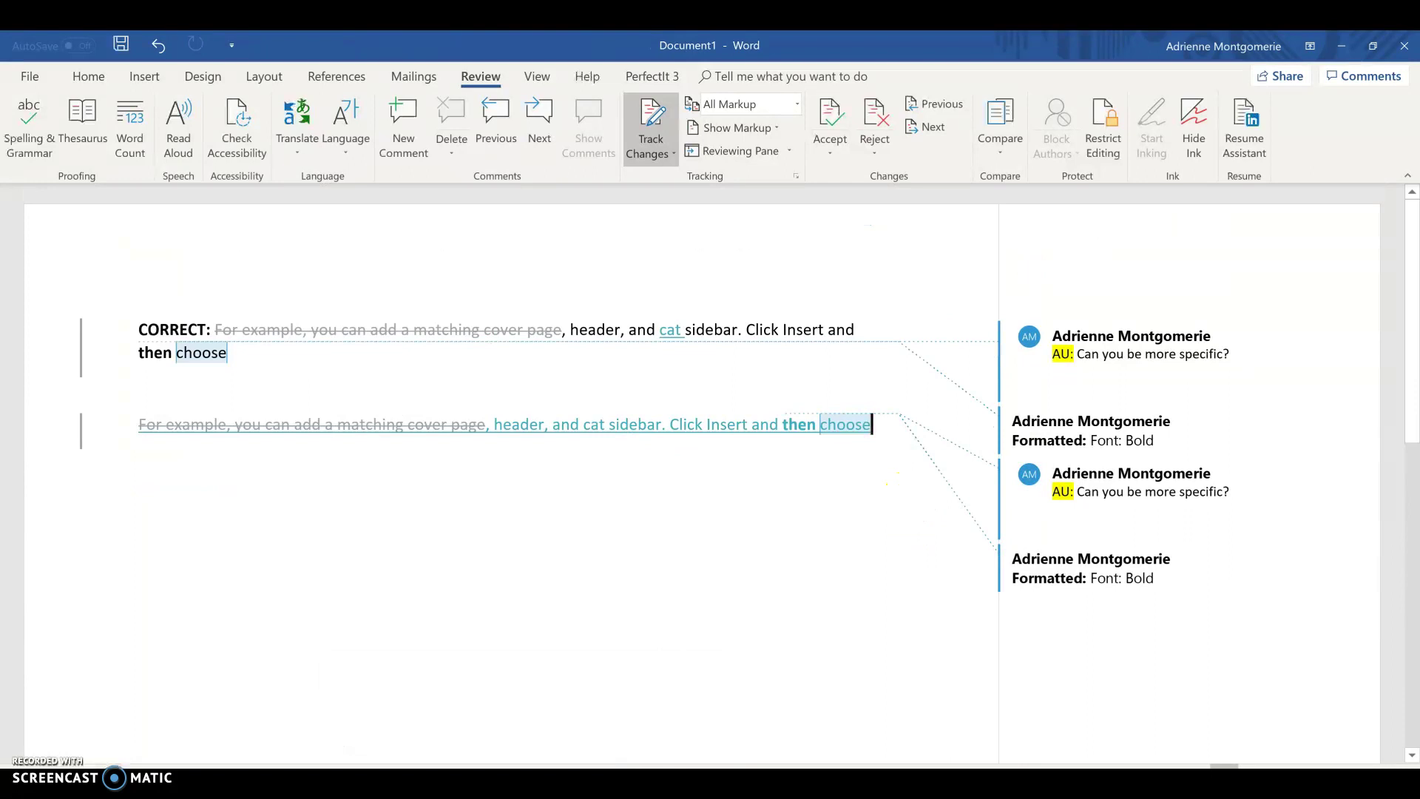
key(Return)
key(Return)
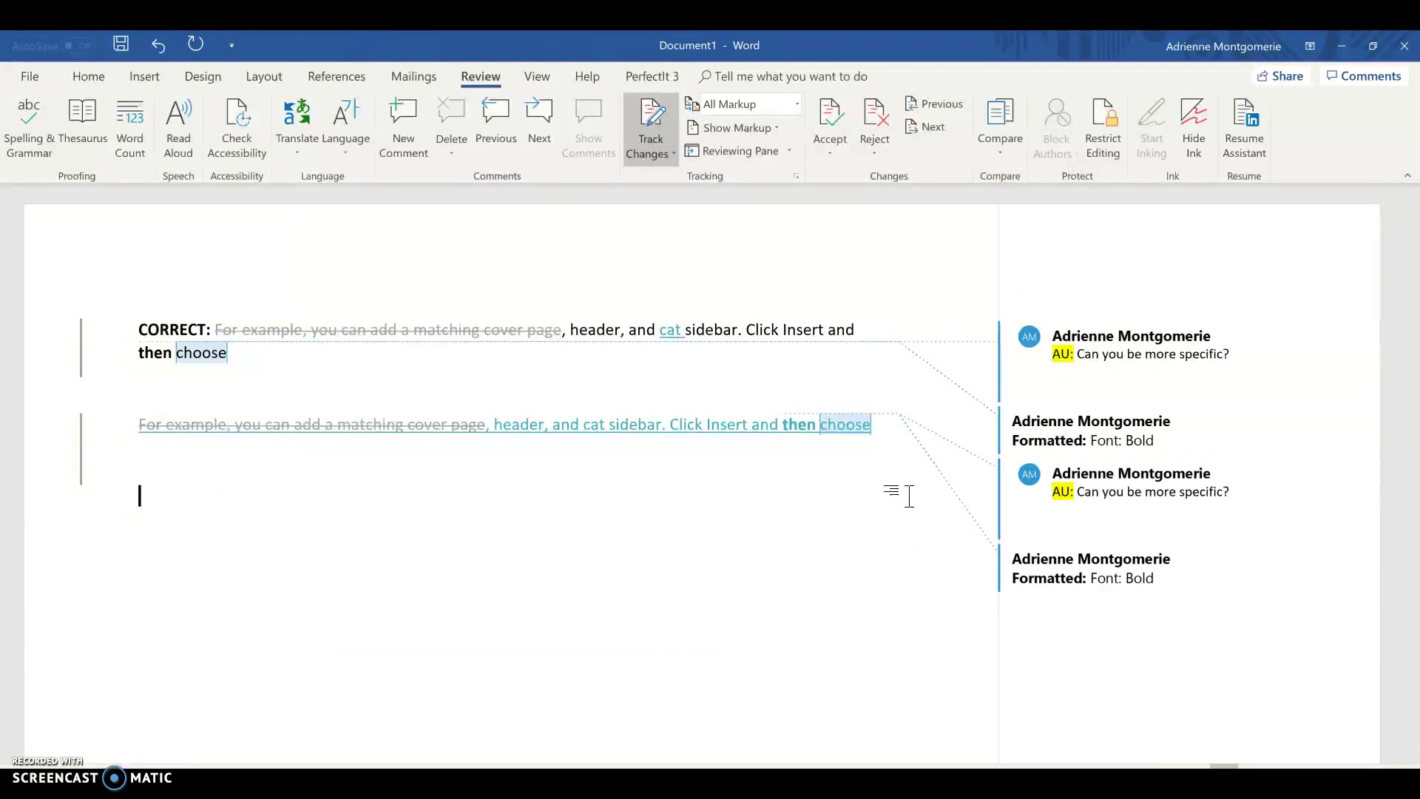
text(, header, and cat sidebar. Click Insert and then choose)
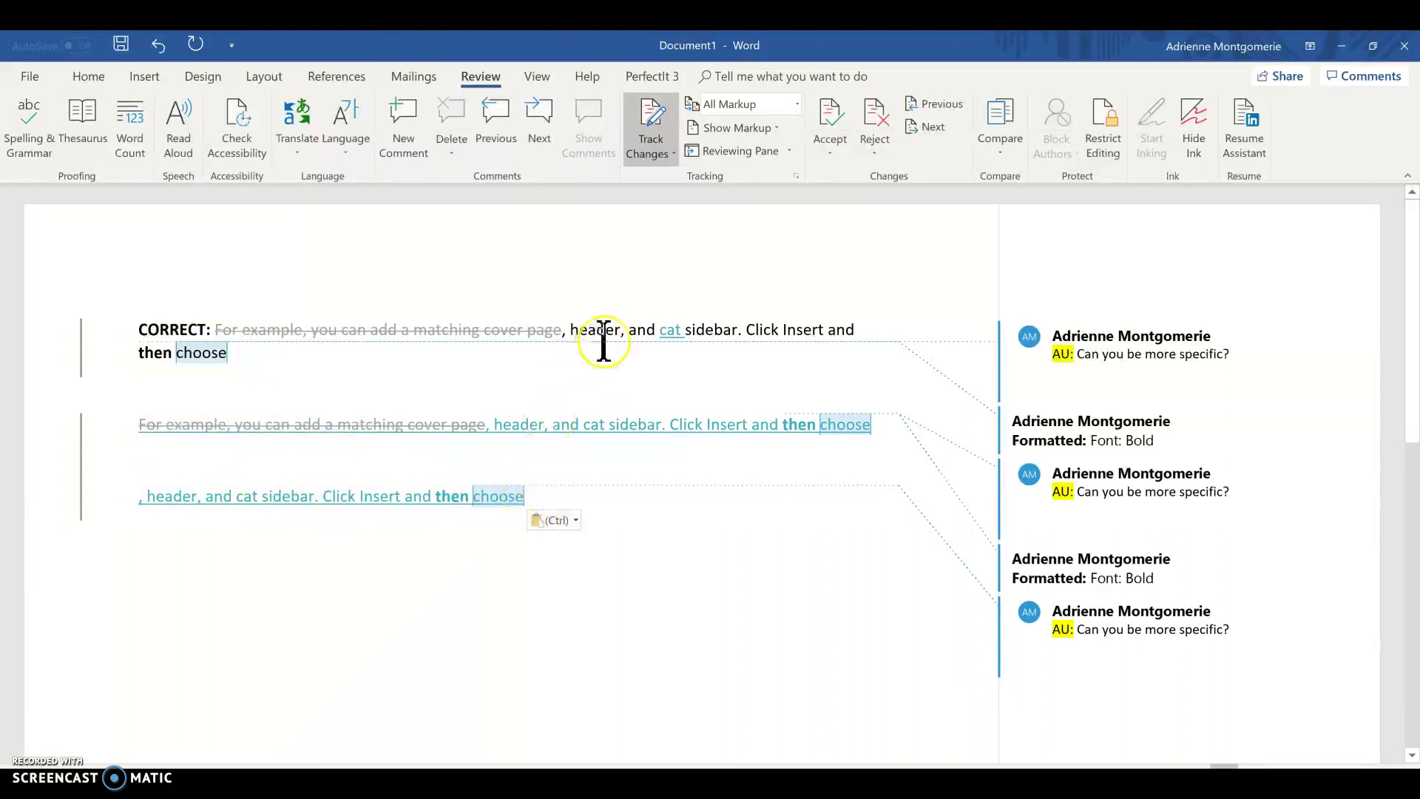
drag(583, 327, 650, 334)
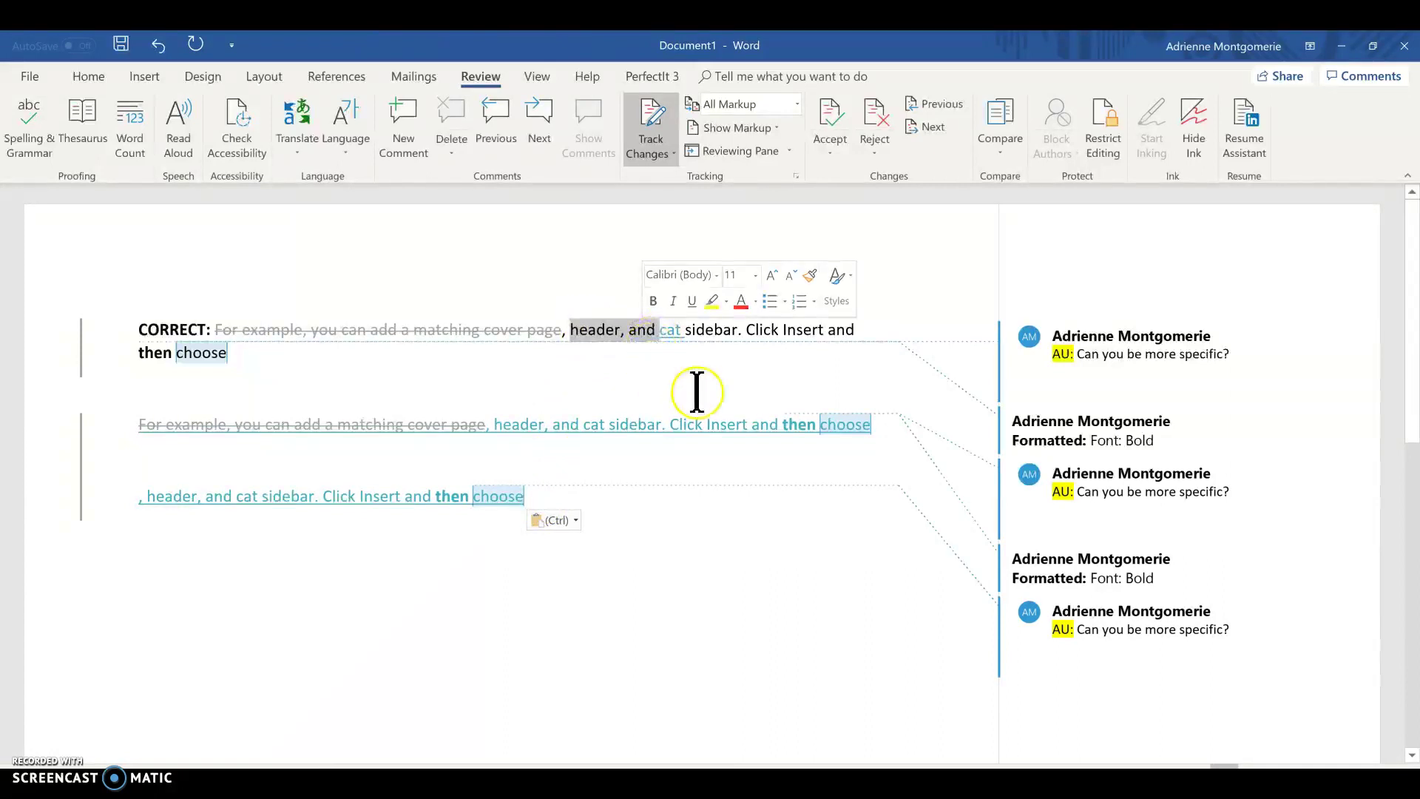
click(710, 488)
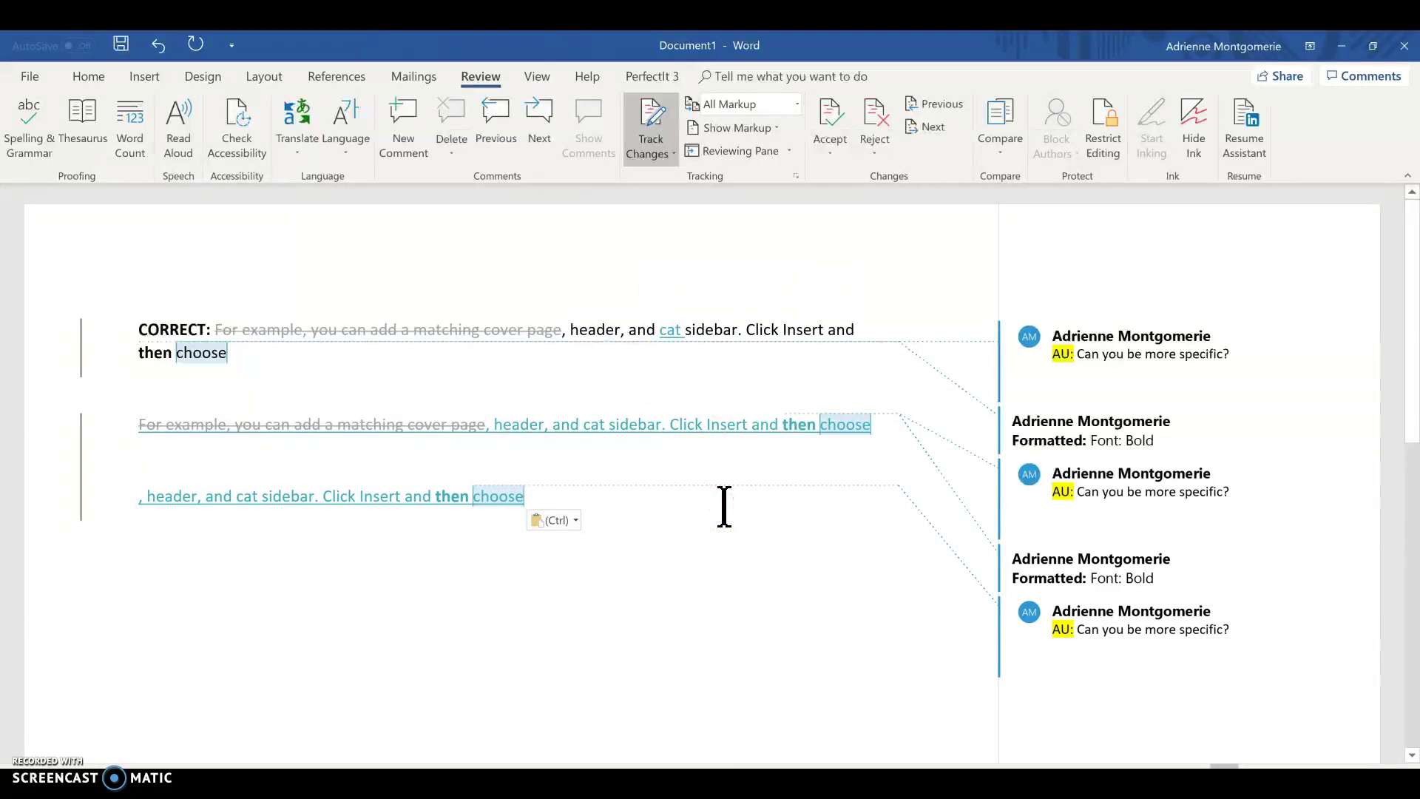
key(Return)
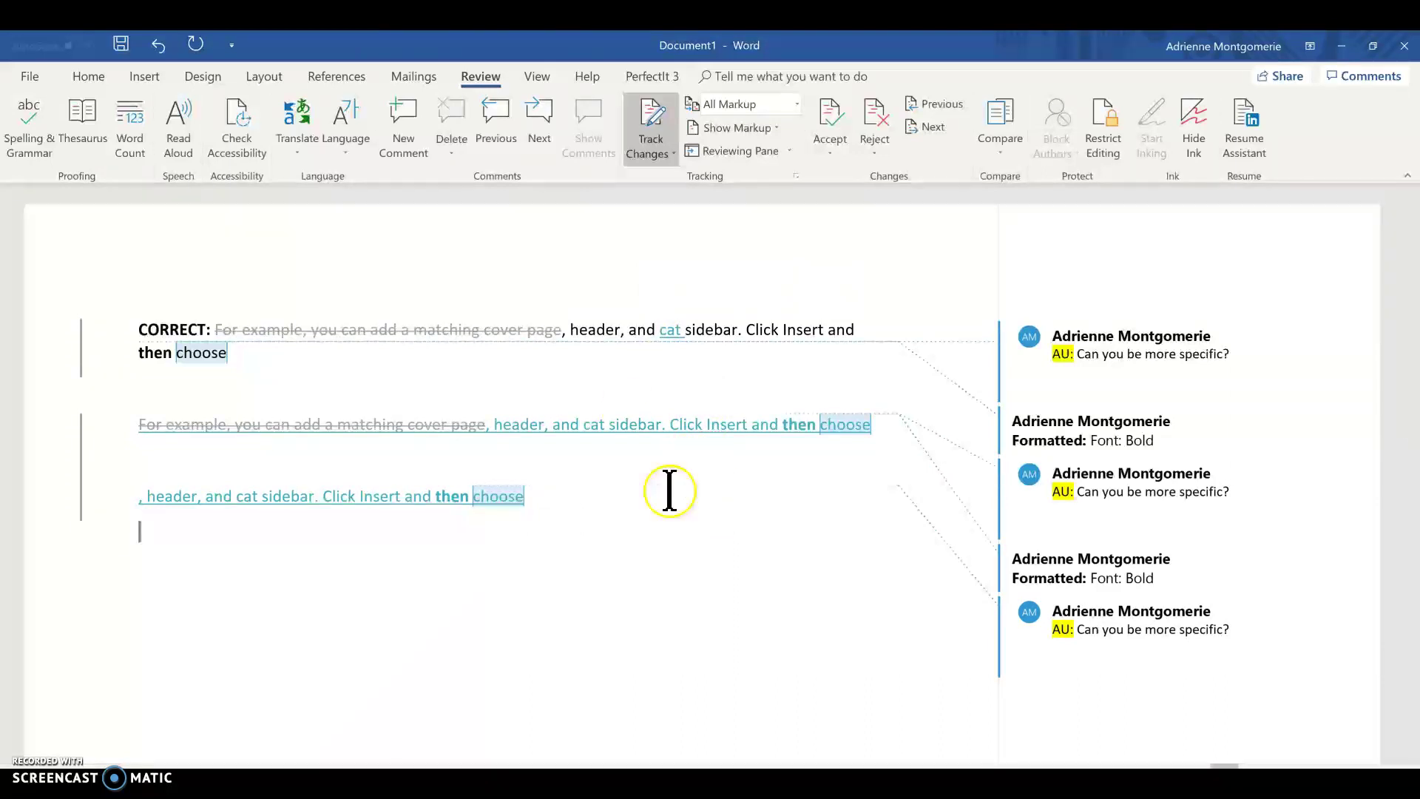
Turn Track Changes off and paste the line again on the empty line as untracked text
click(661, 119)
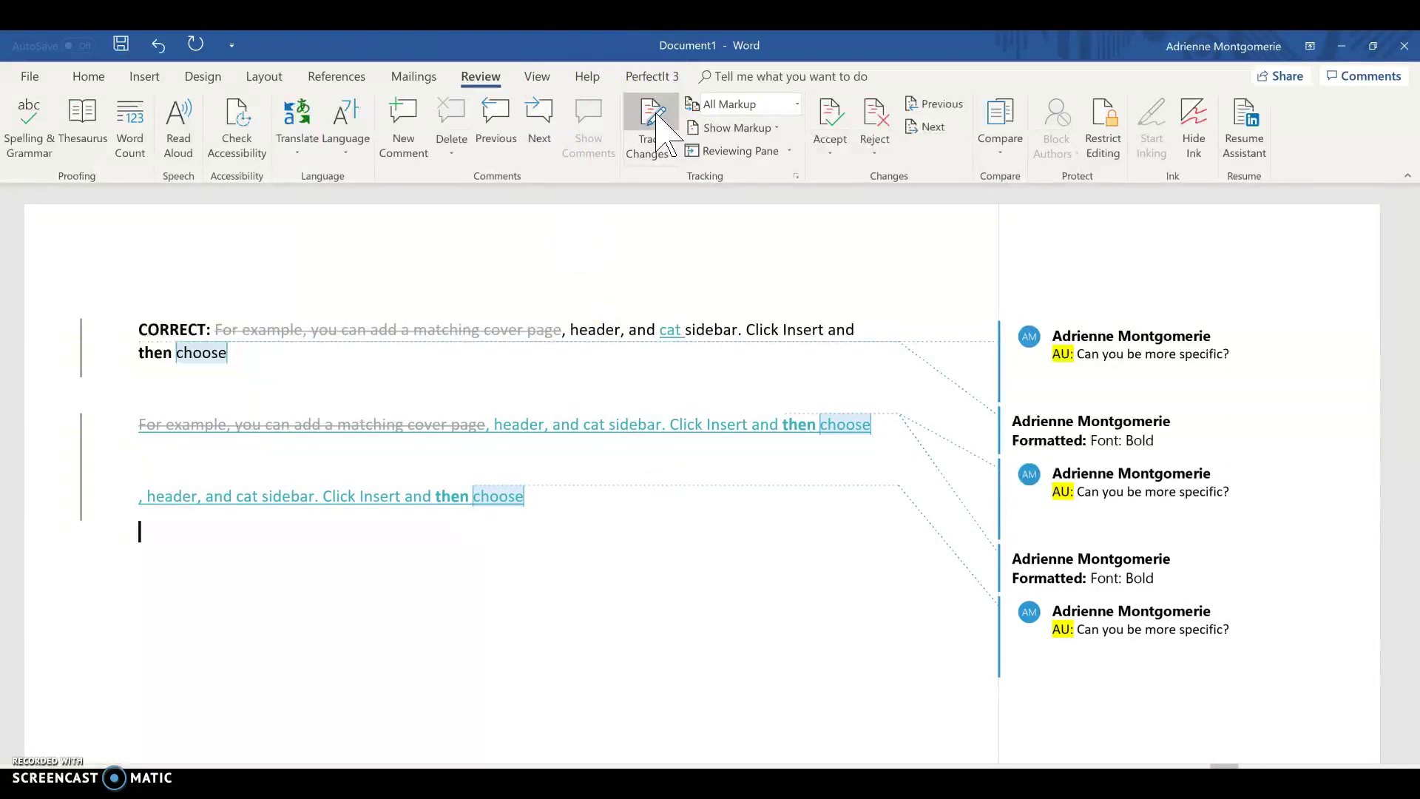
click(569, 606)
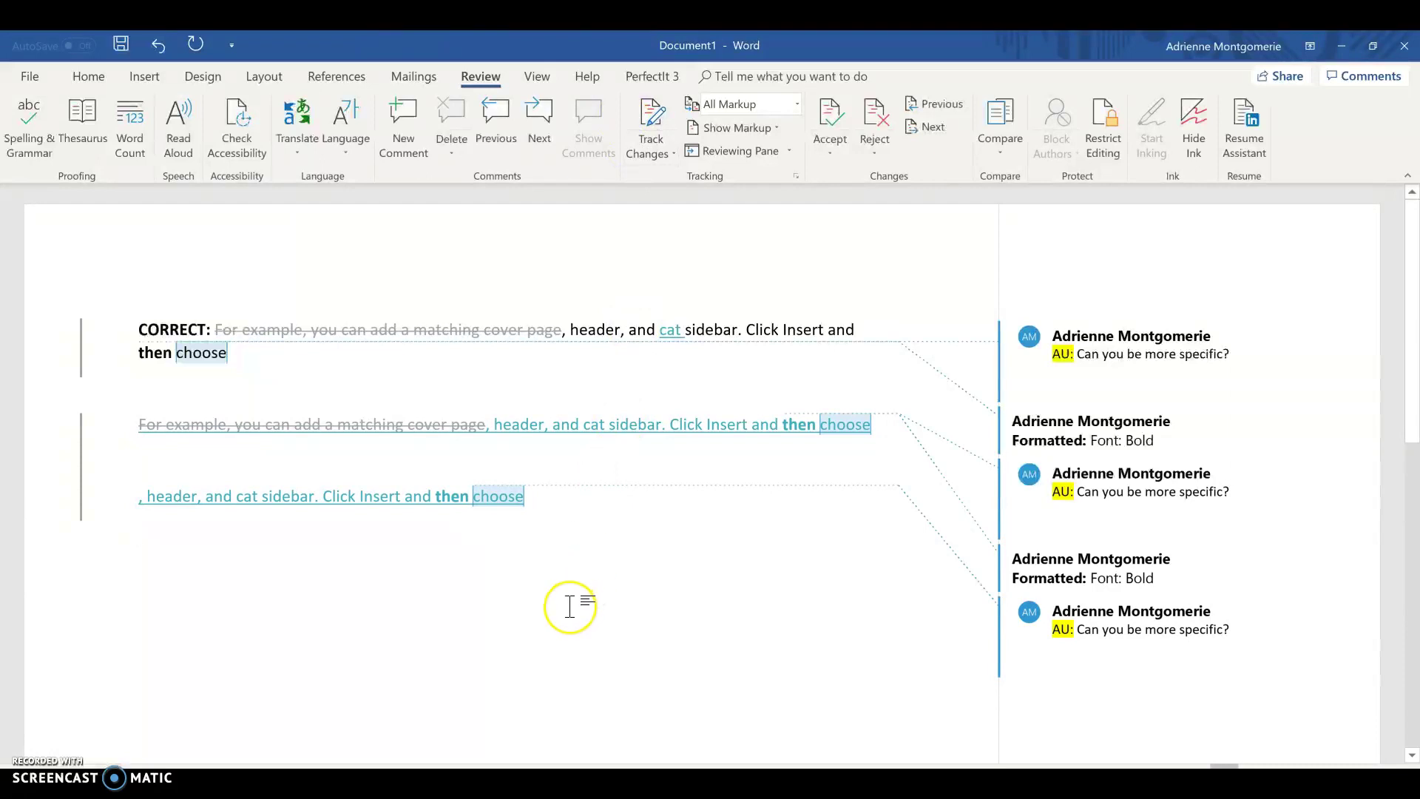
text(, header, and cat sidebar. Click Insert and then choose)
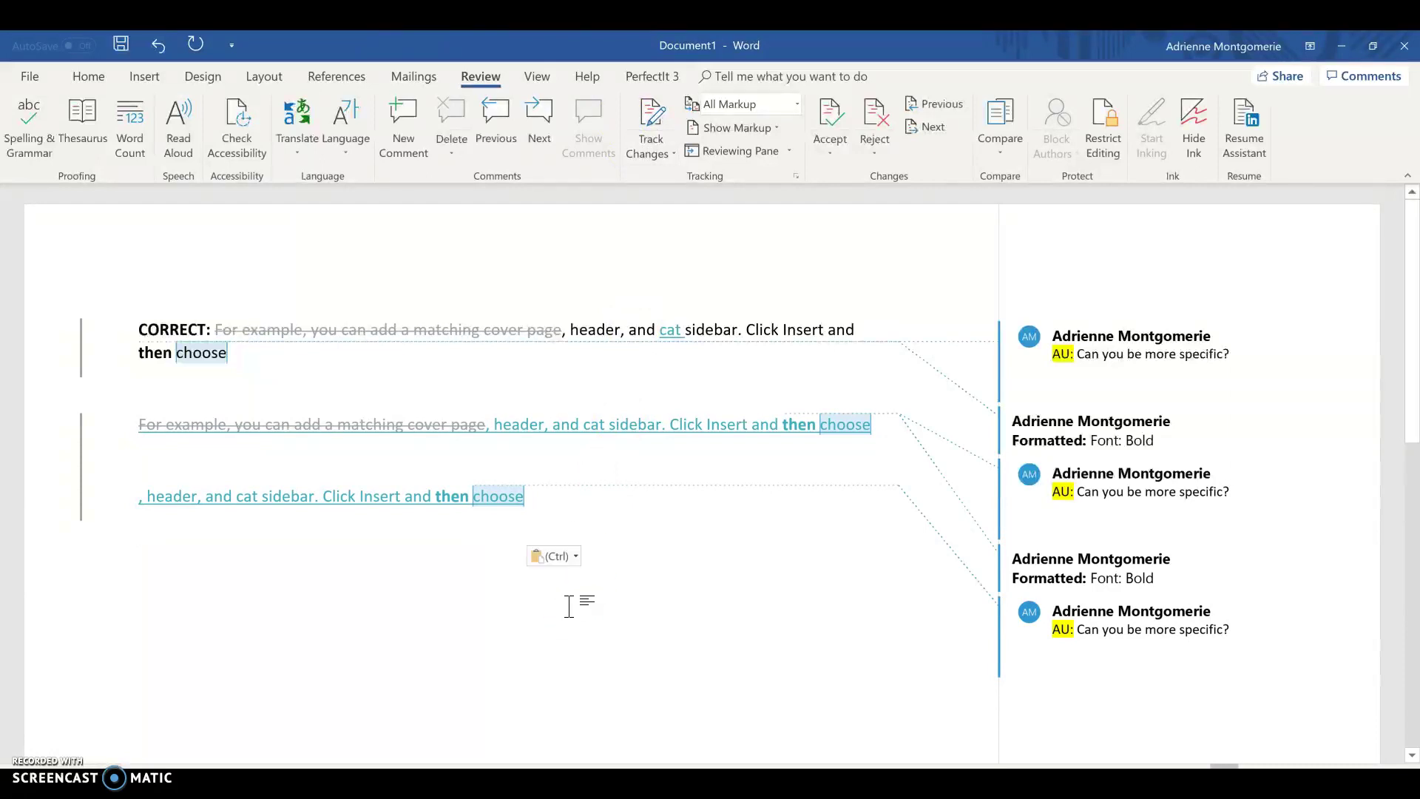